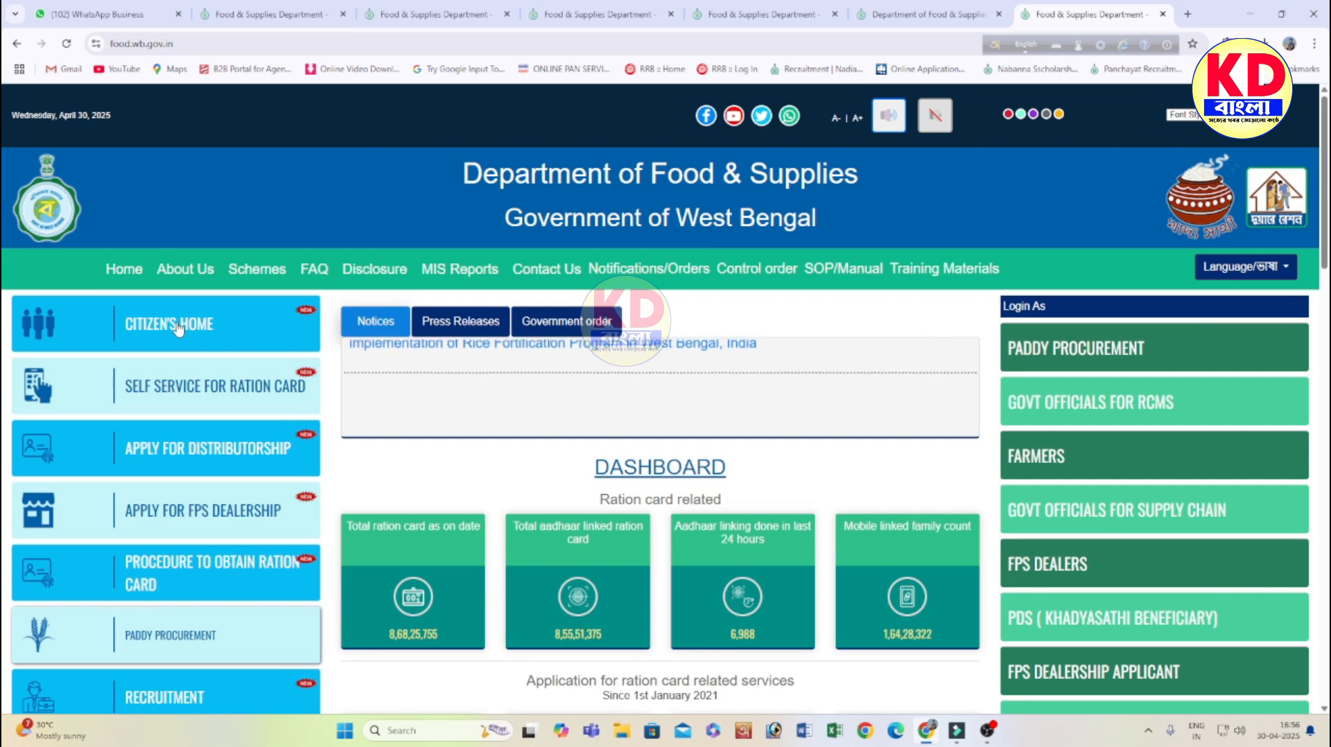
Go through Citizen's Home, Ration Card Related Corner and Services Requiring Office Approval to Apply Online.
left_click(179, 327)
scroll(142, 336, "down", 1)
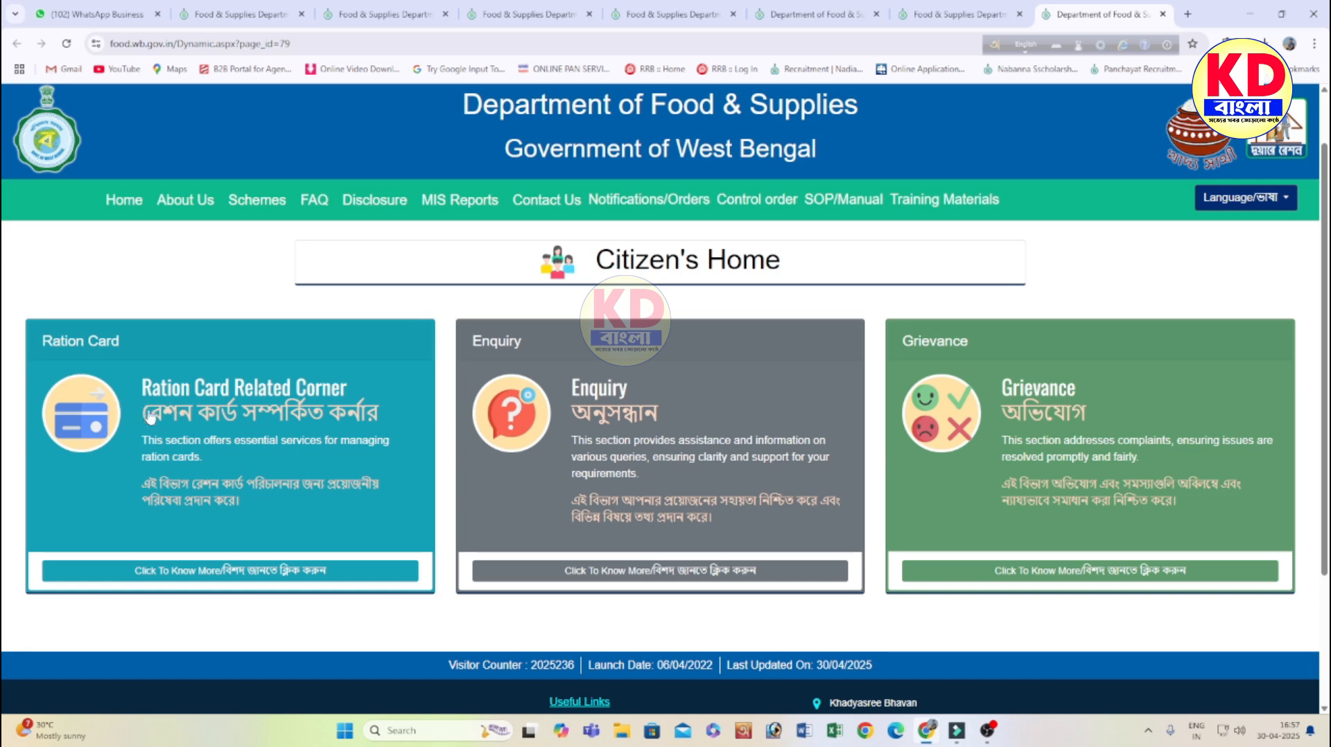
left_click(194, 434)
scroll(287, 406, "down", 1)
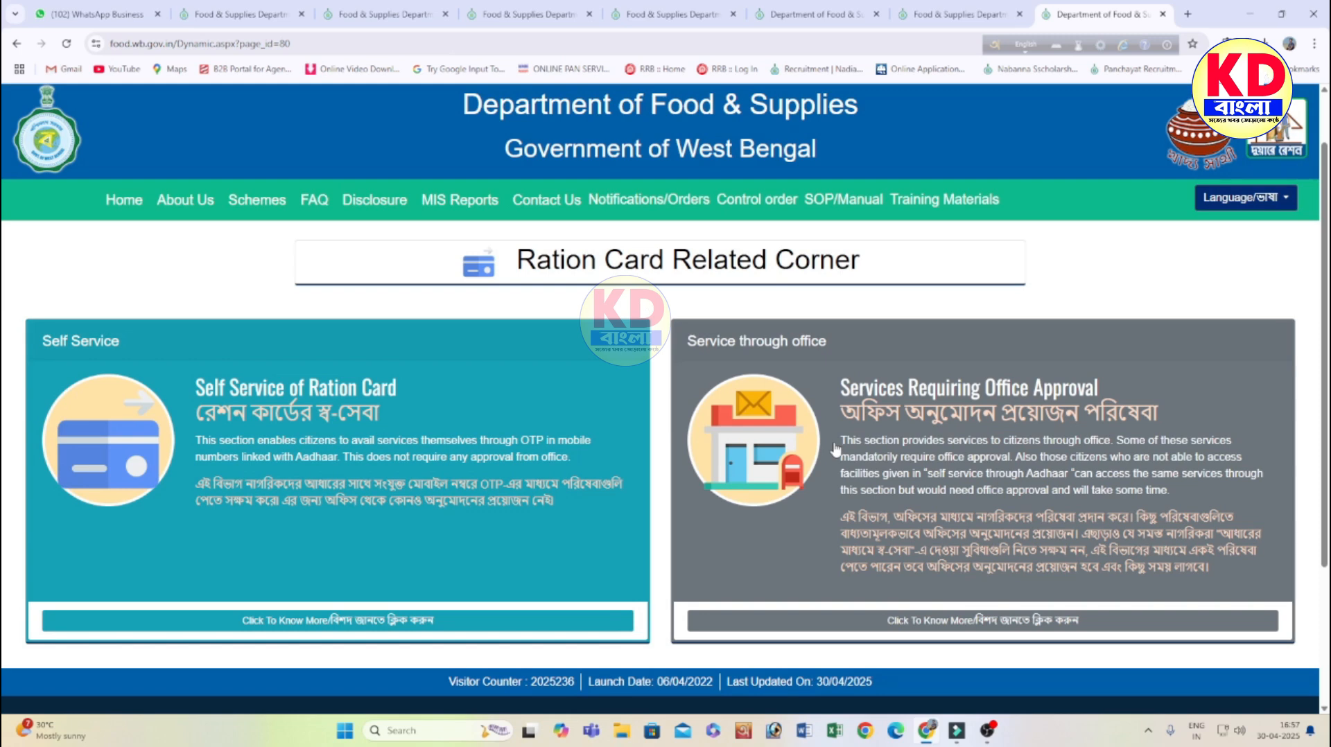
left_click(927, 623)
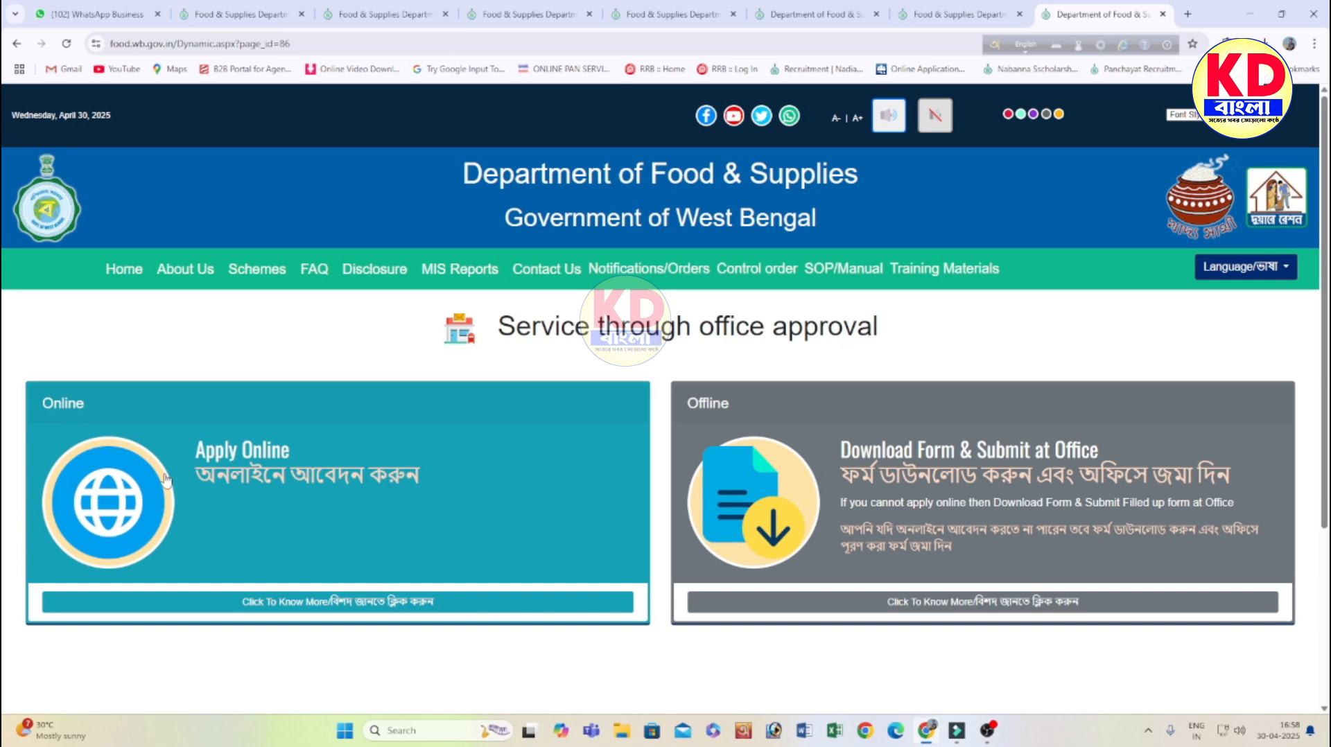
left_click(231, 518)
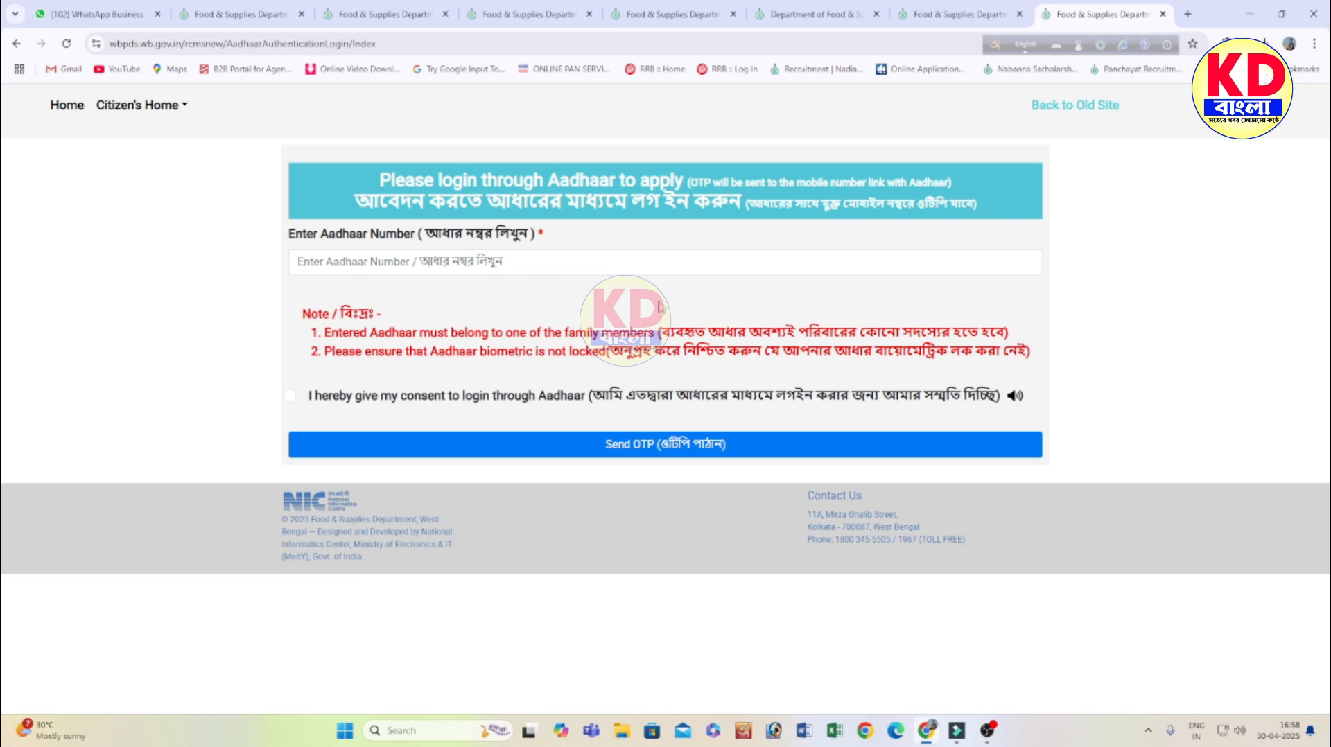
Enter the Aadhaar number, tick the login consent box, and request the OTP.
left_click(300, 261)
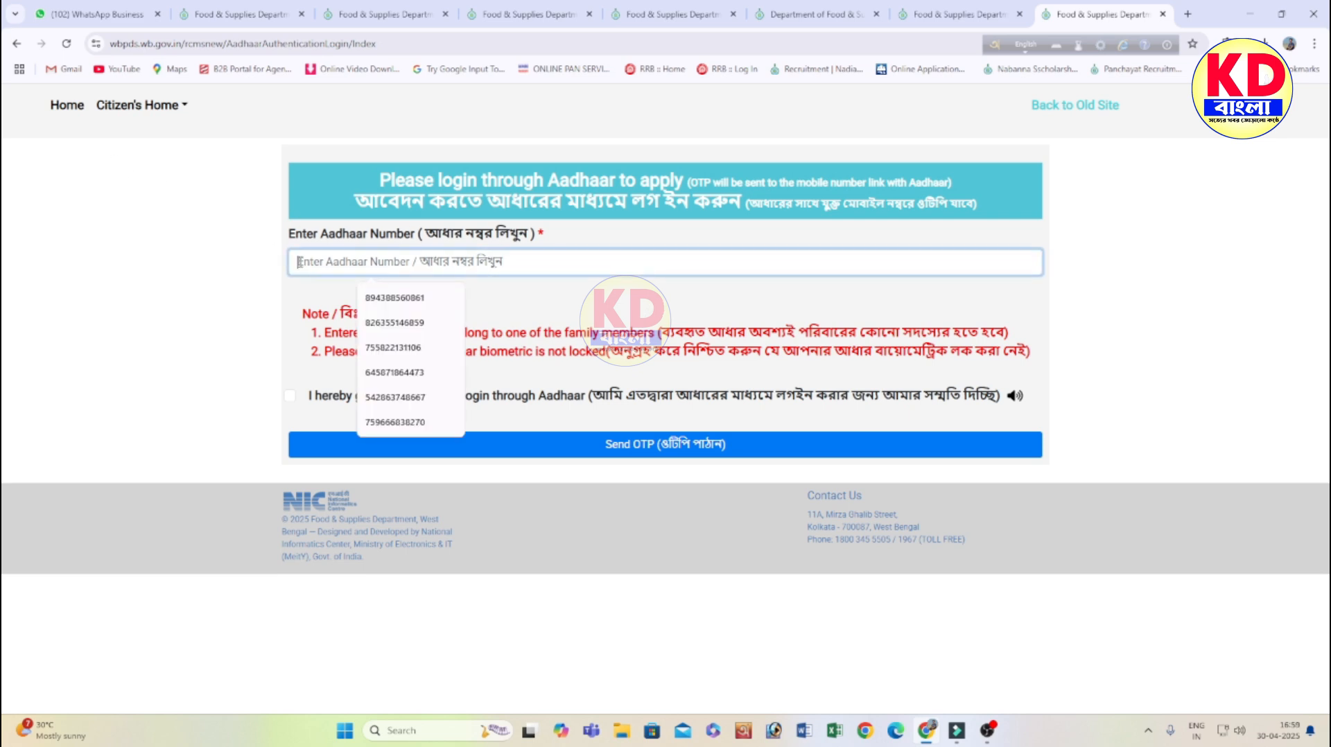
left_click(262, 282)
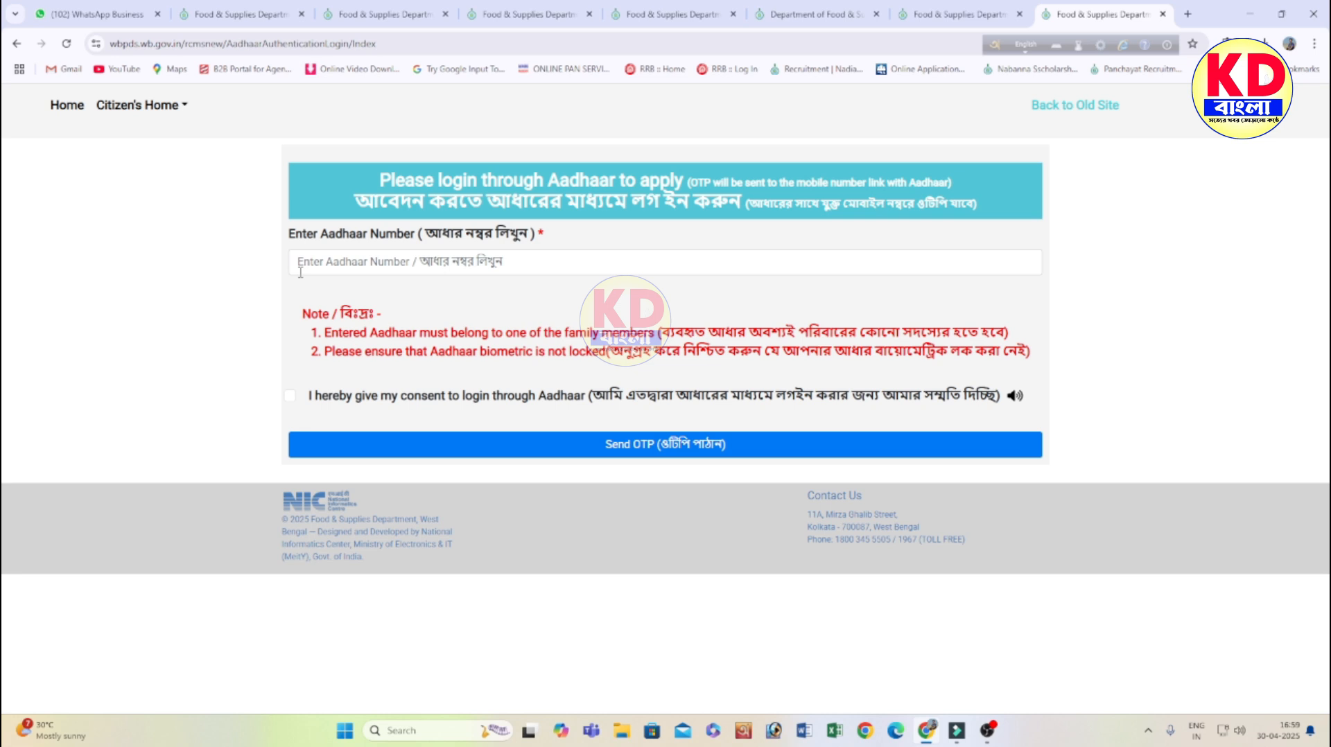
left_click(375, 262)
left_click(292, 402)
left_click(290, 399)
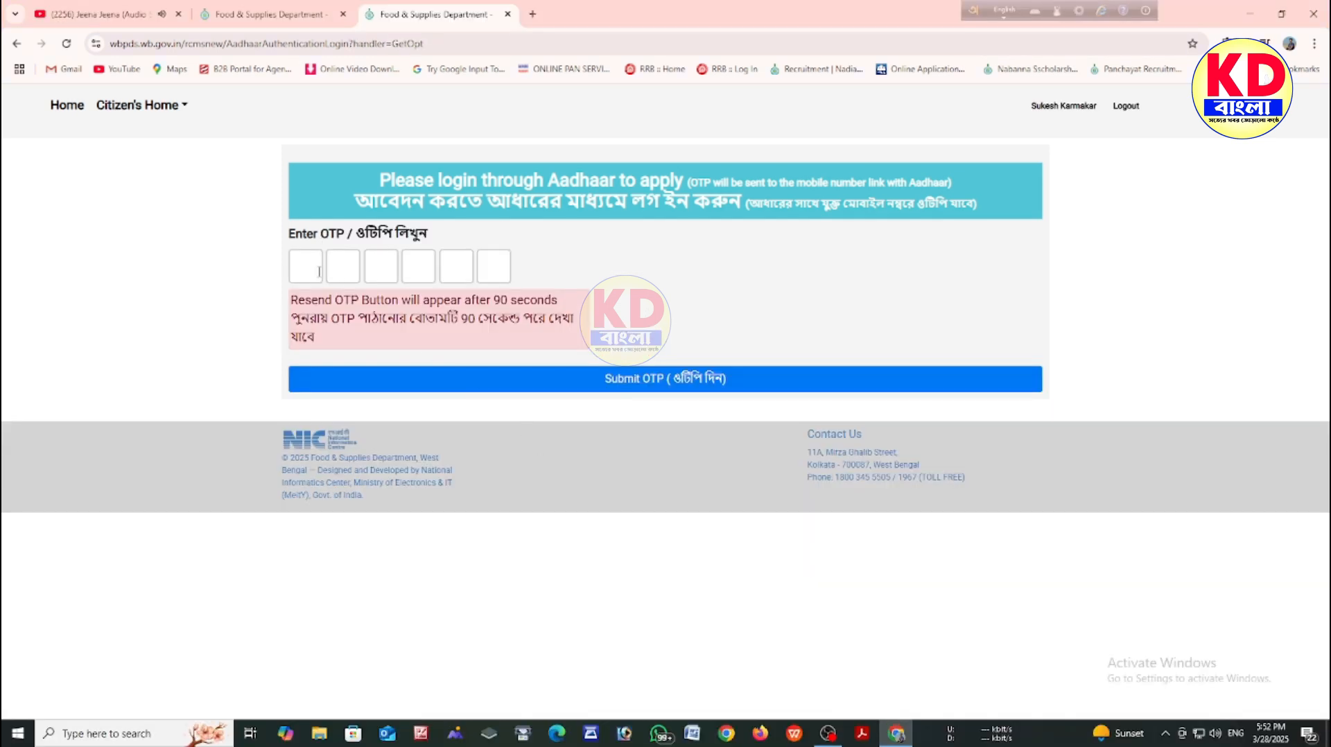
left_click(317, 270)
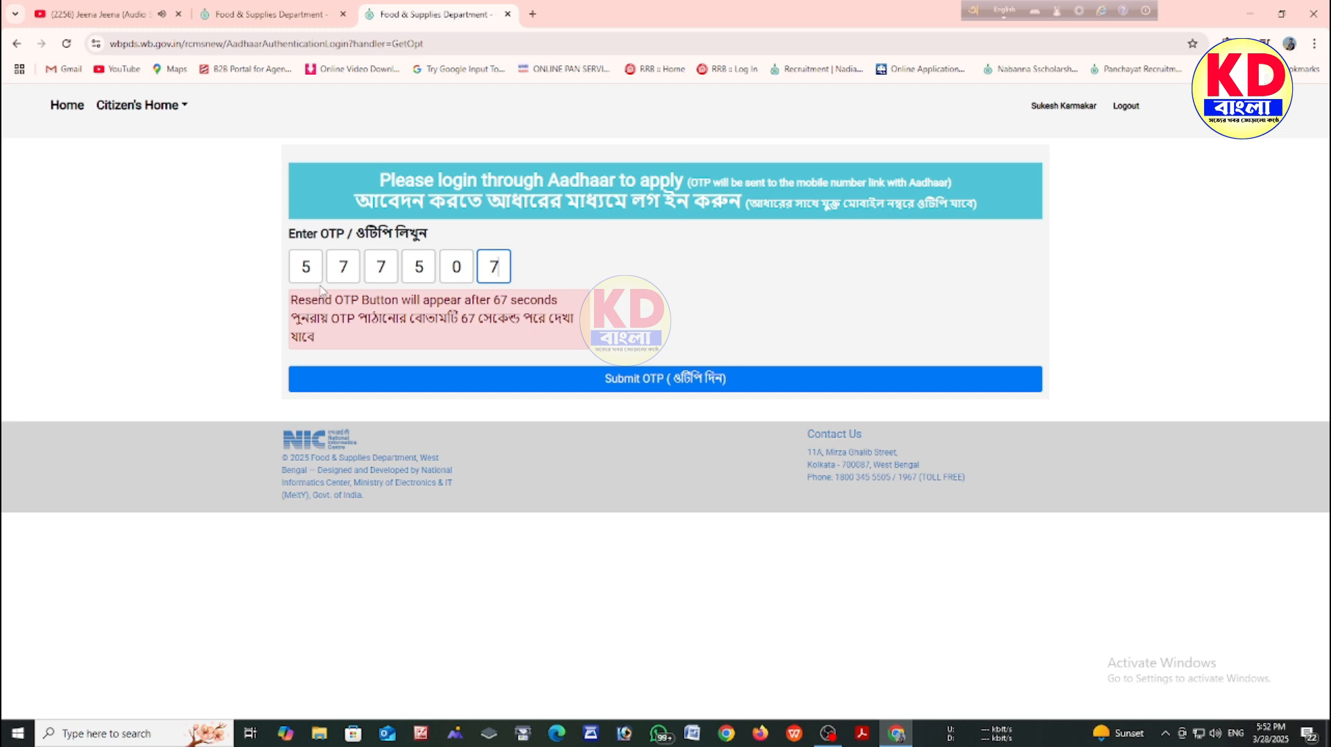
Submit the OTP, answer Yes that the ration card is yours, and continue to the Dashboard.
left_click(718, 386)
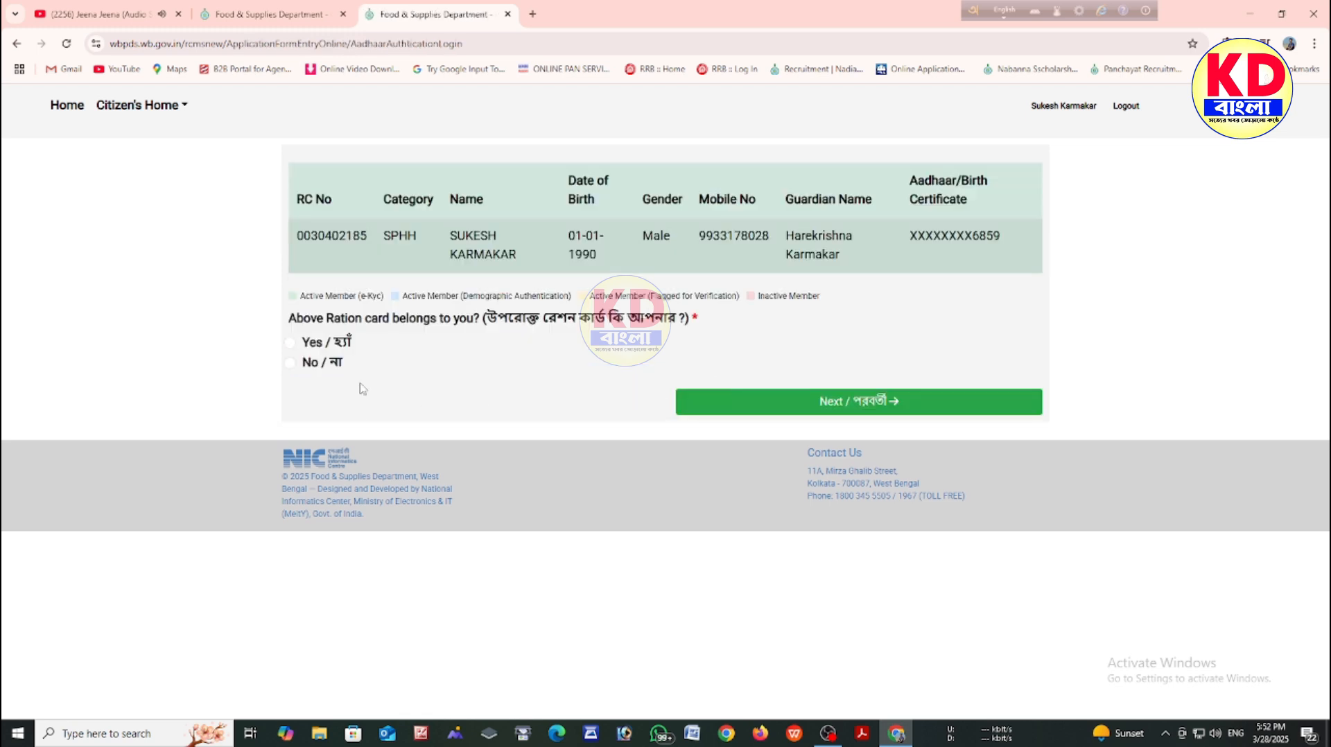
left_click(290, 342)
left_click(776, 400)
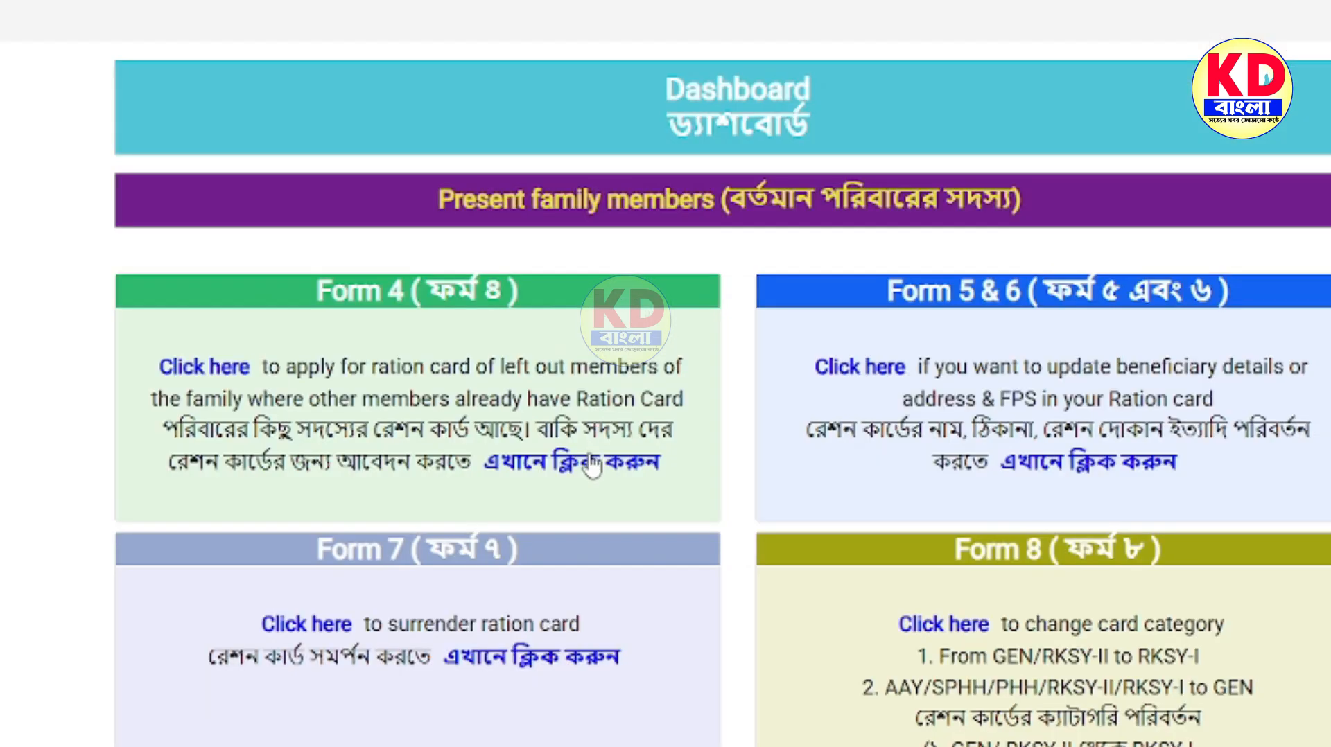
Open Form 4 and click Next through Application Entry and the family member list.
left_click(591, 463)
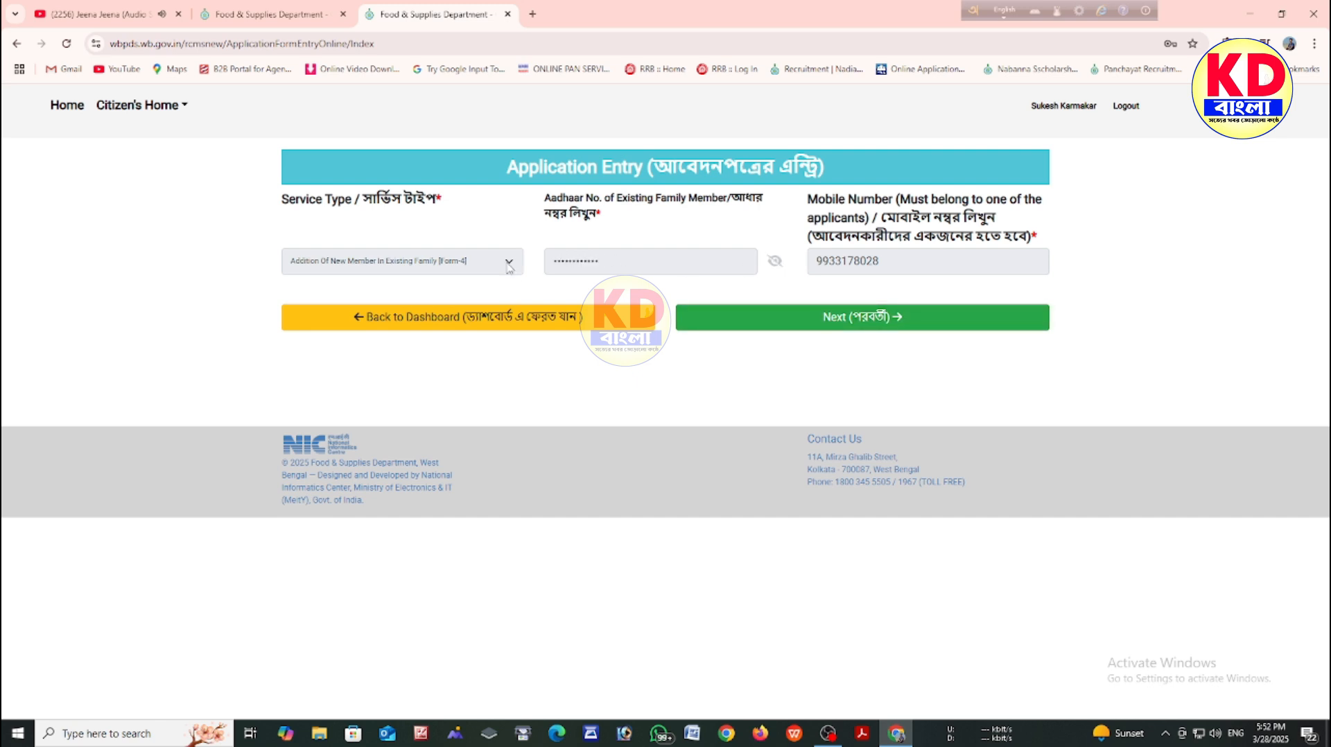
left_click(790, 319)
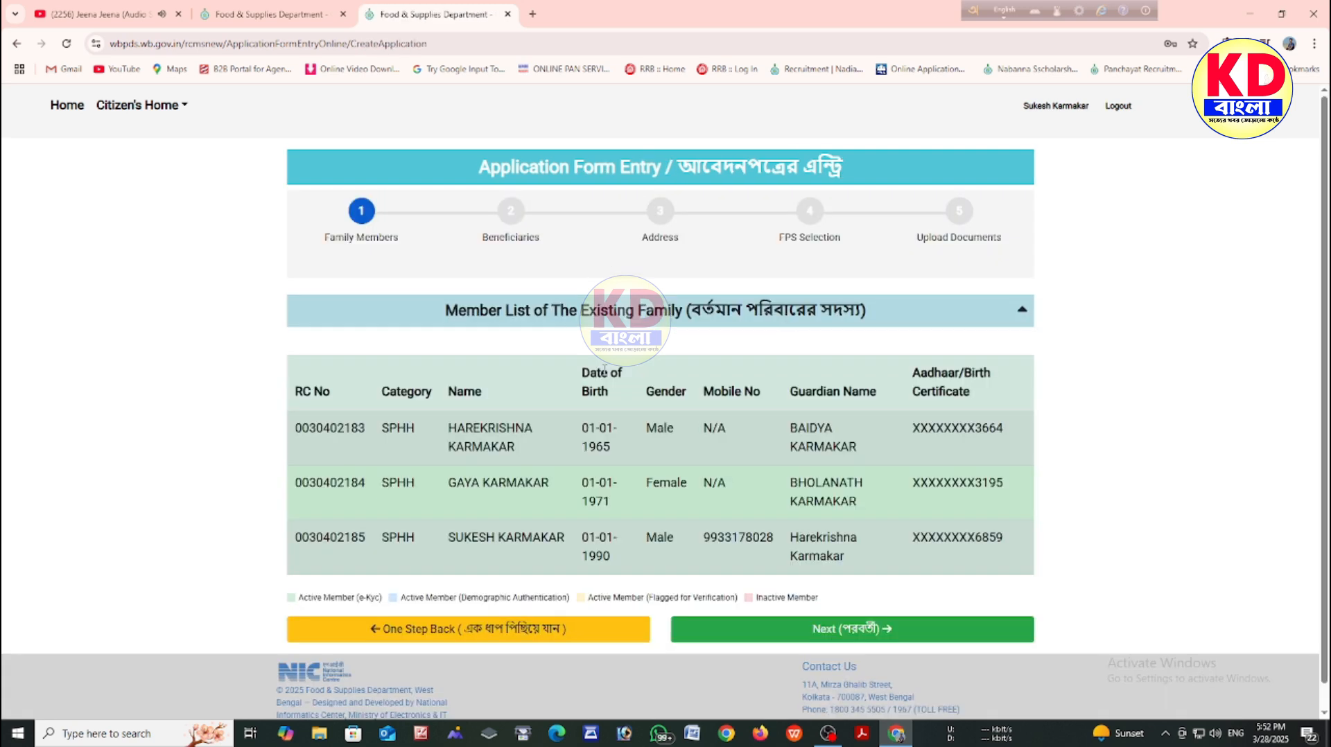
scroll(604, 371, "down", 1)
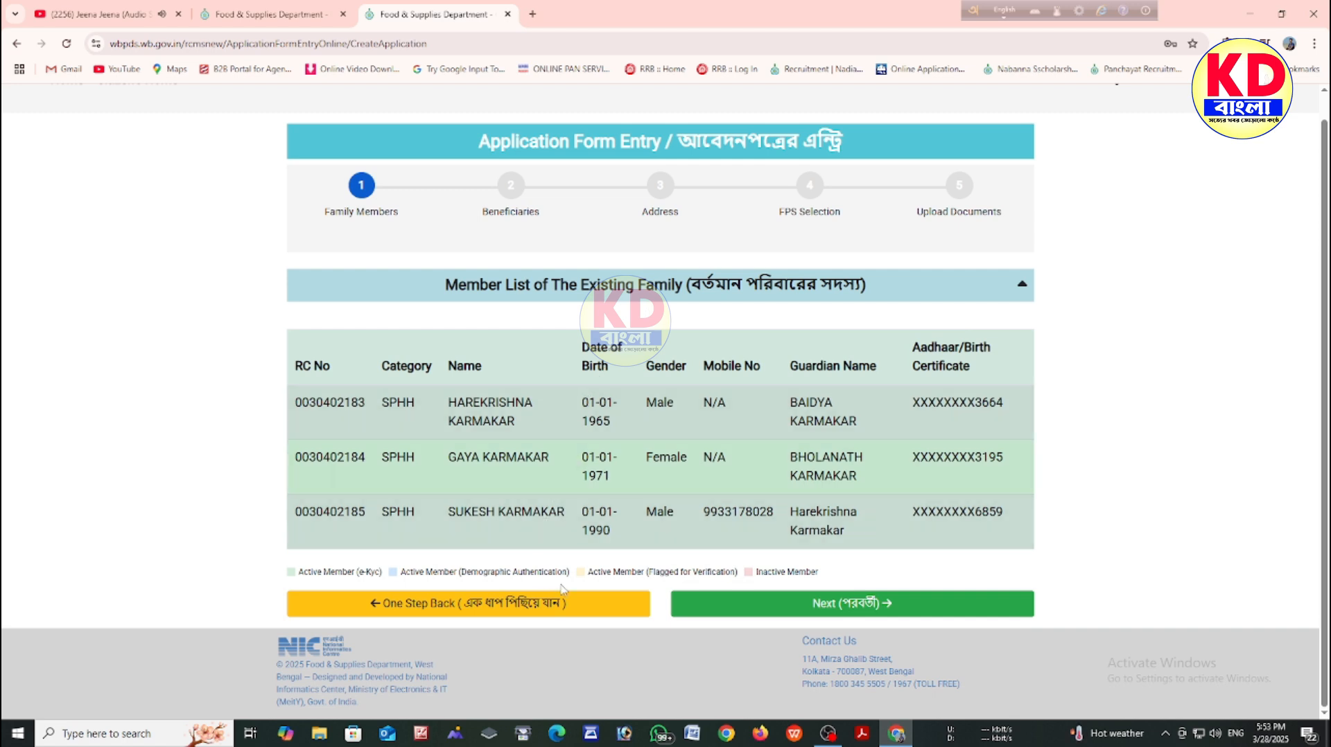
left_click(747, 597)
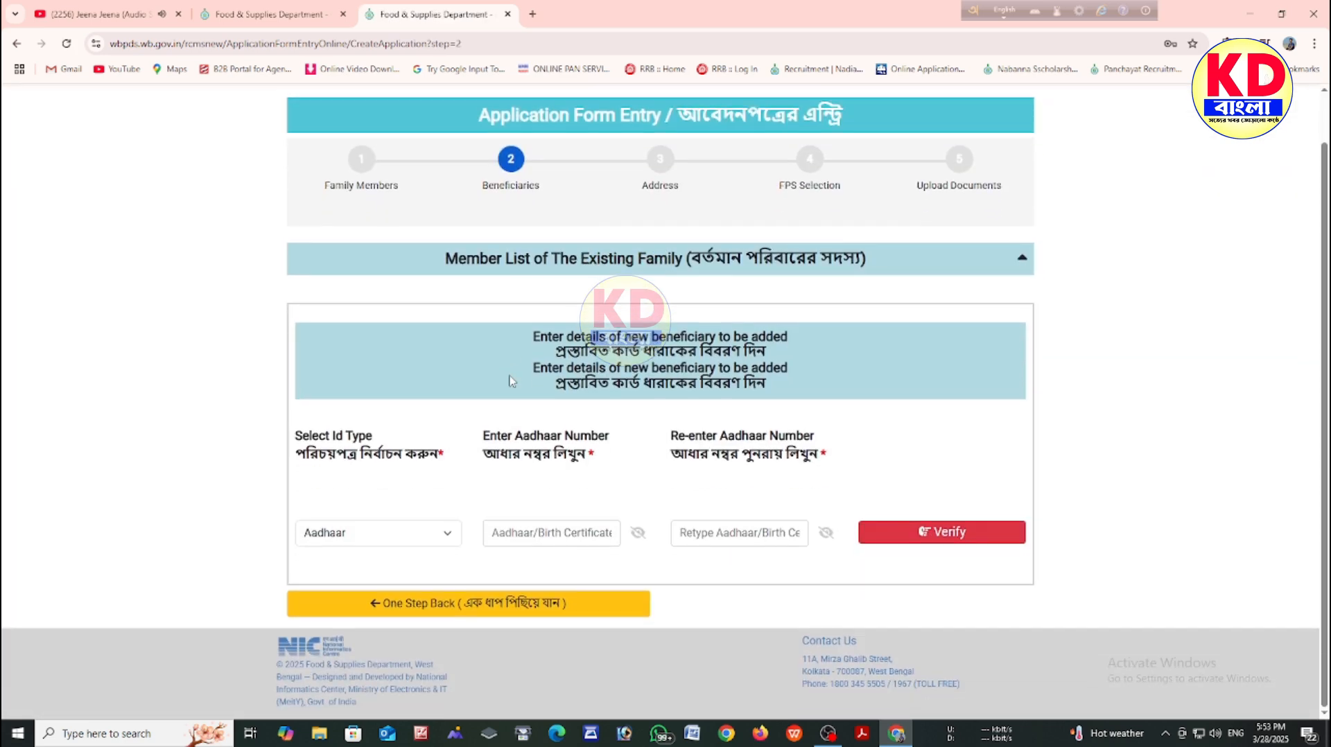
Enter the new member's Aadhaar number with ID type Aadhaar and request verification.
left_click(532, 537)
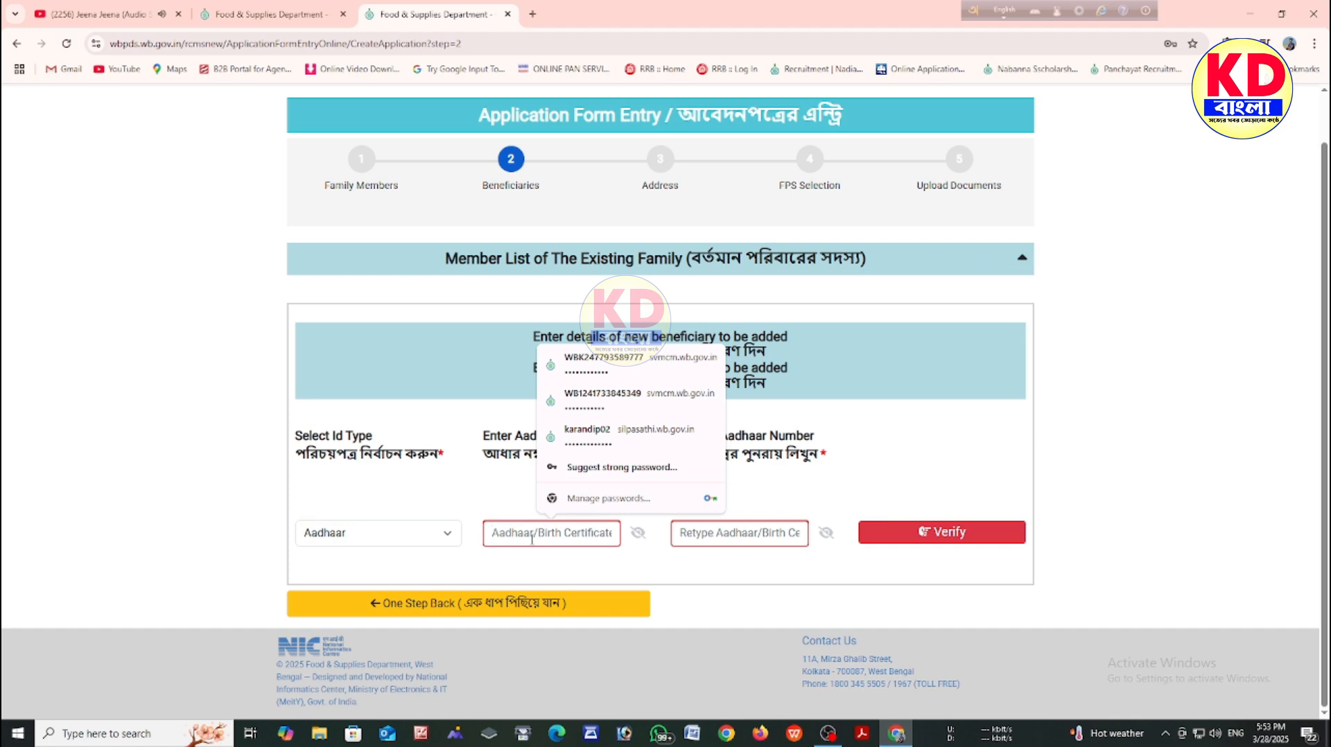
type("2")
key("BackSpace")
key("BackSpace")
key("BackSpace")
key("BackSpace")
key("BackSpace")
key("BackSpace")
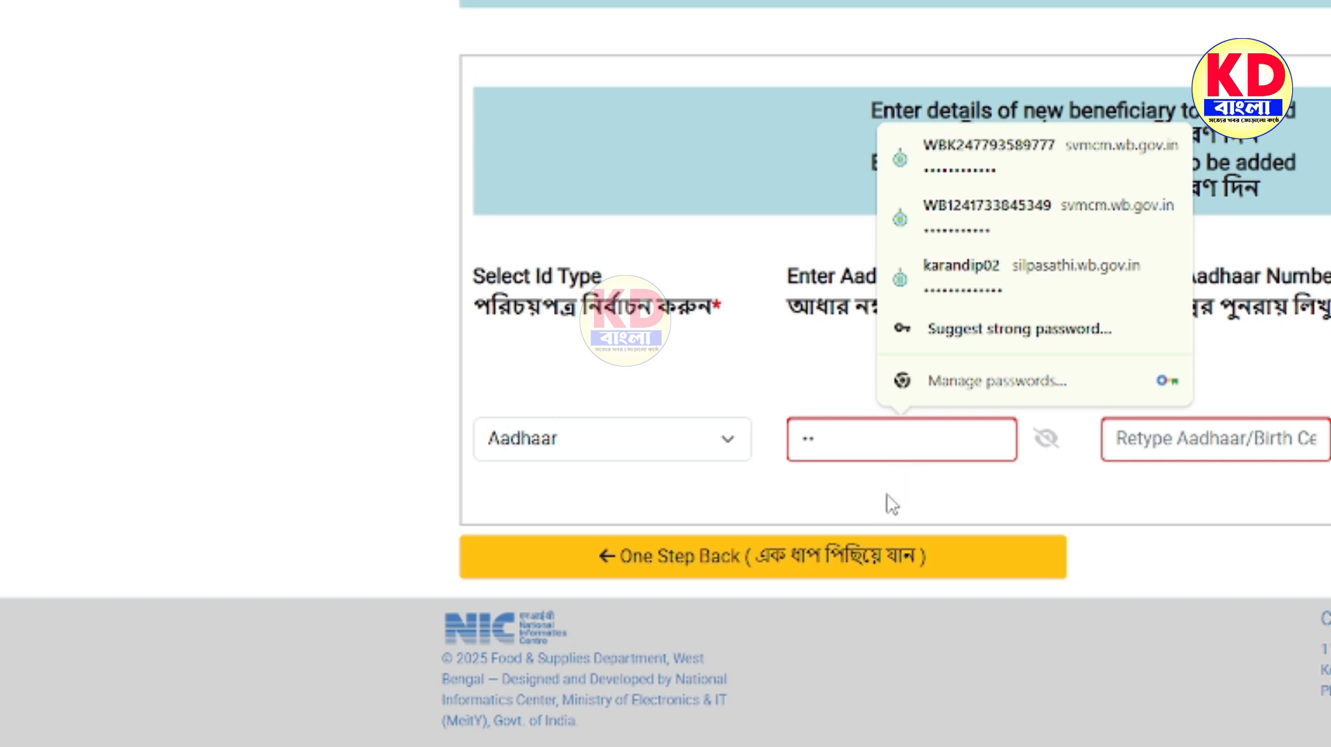
key("BackSpace")
key("BackSpace")
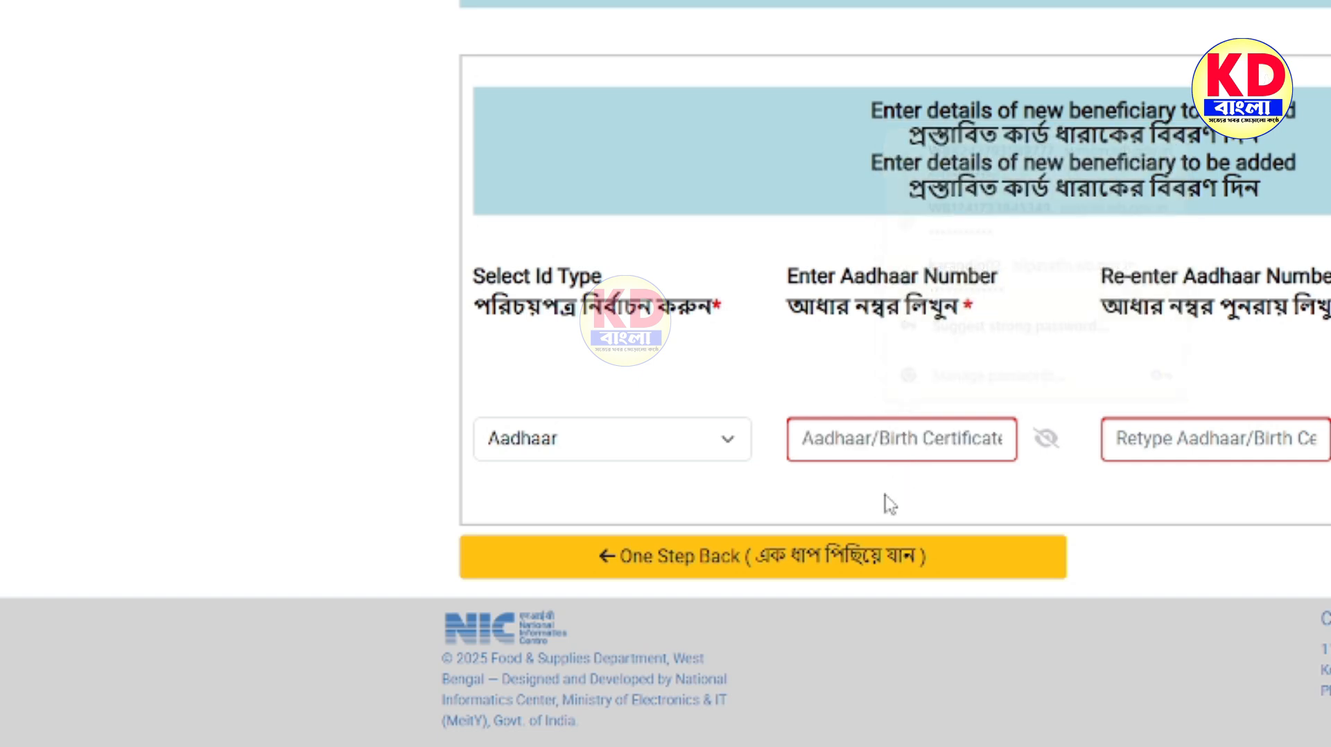
left_click(658, 452)
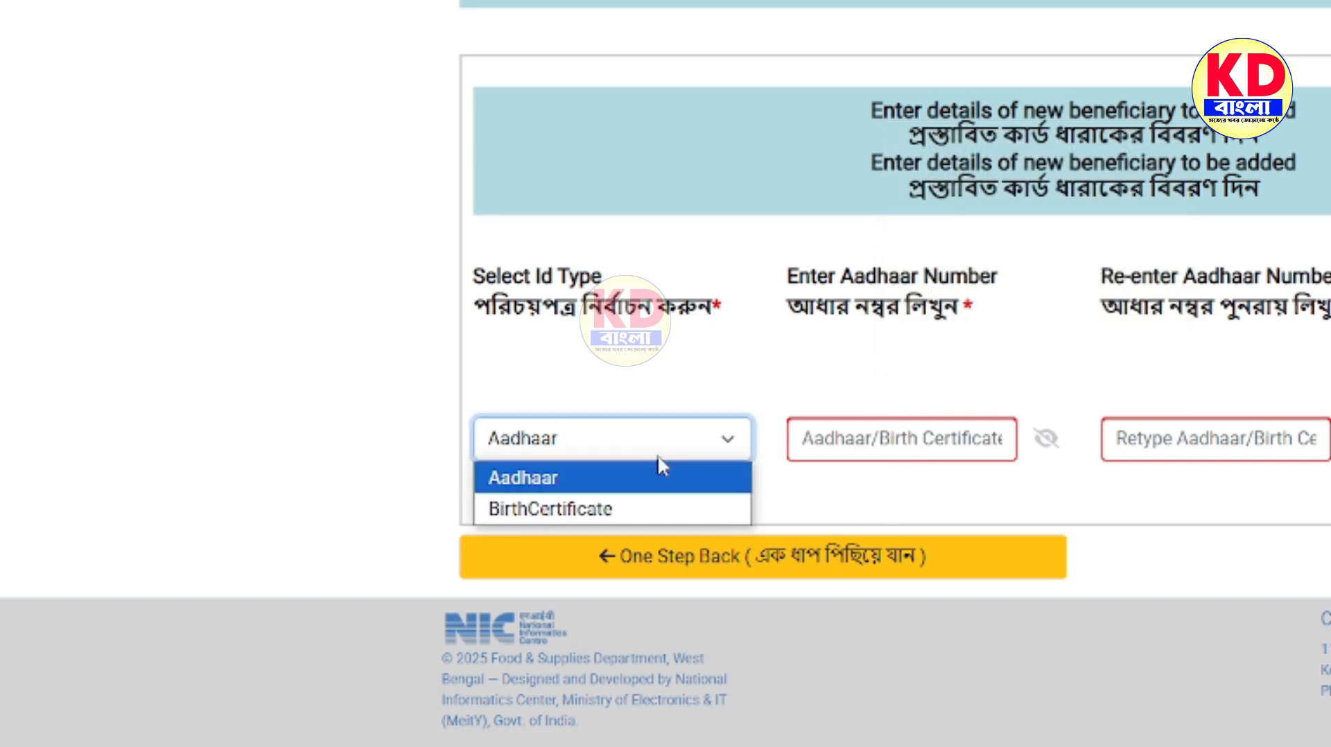
left_click(671, 496)
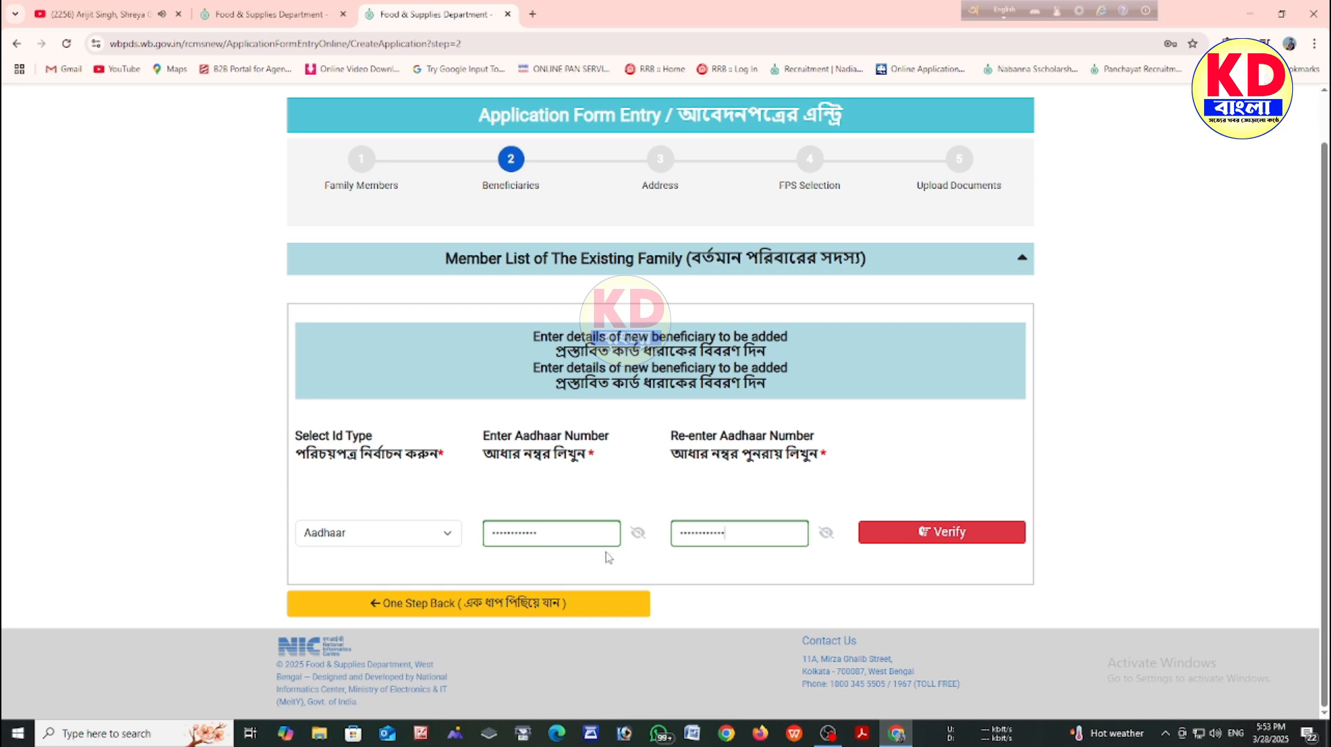
left_click(875, 543)
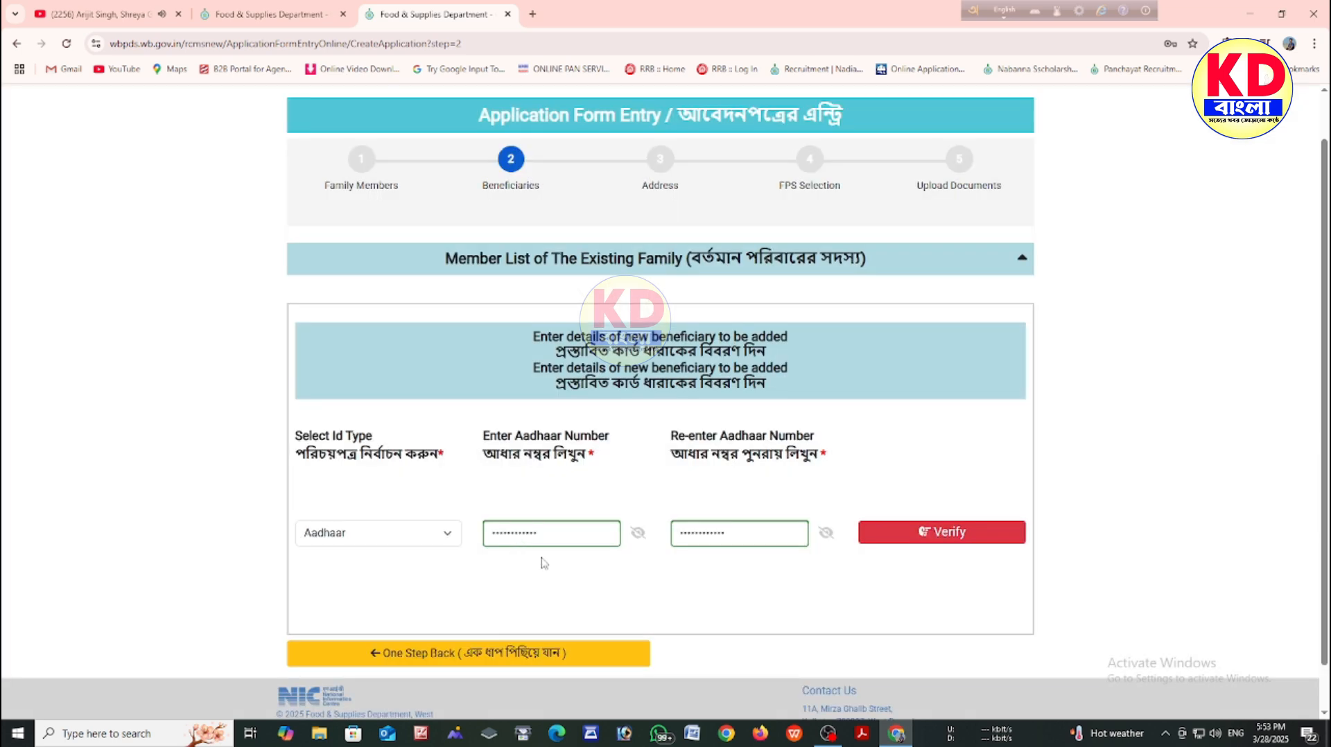
Enter the received six-digit OTP and submit it for Aadhaar authentication.
scroll(544, 563, "down", 1)
left_click(318, 544)
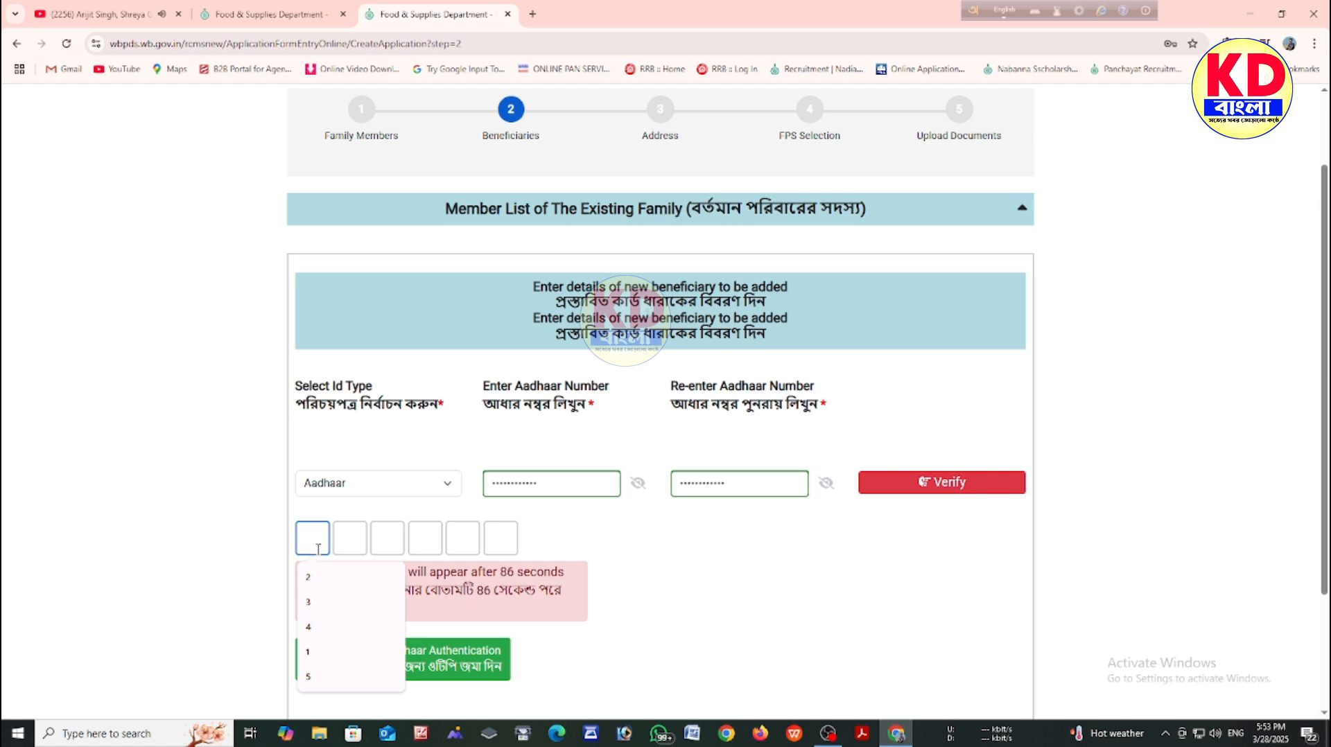
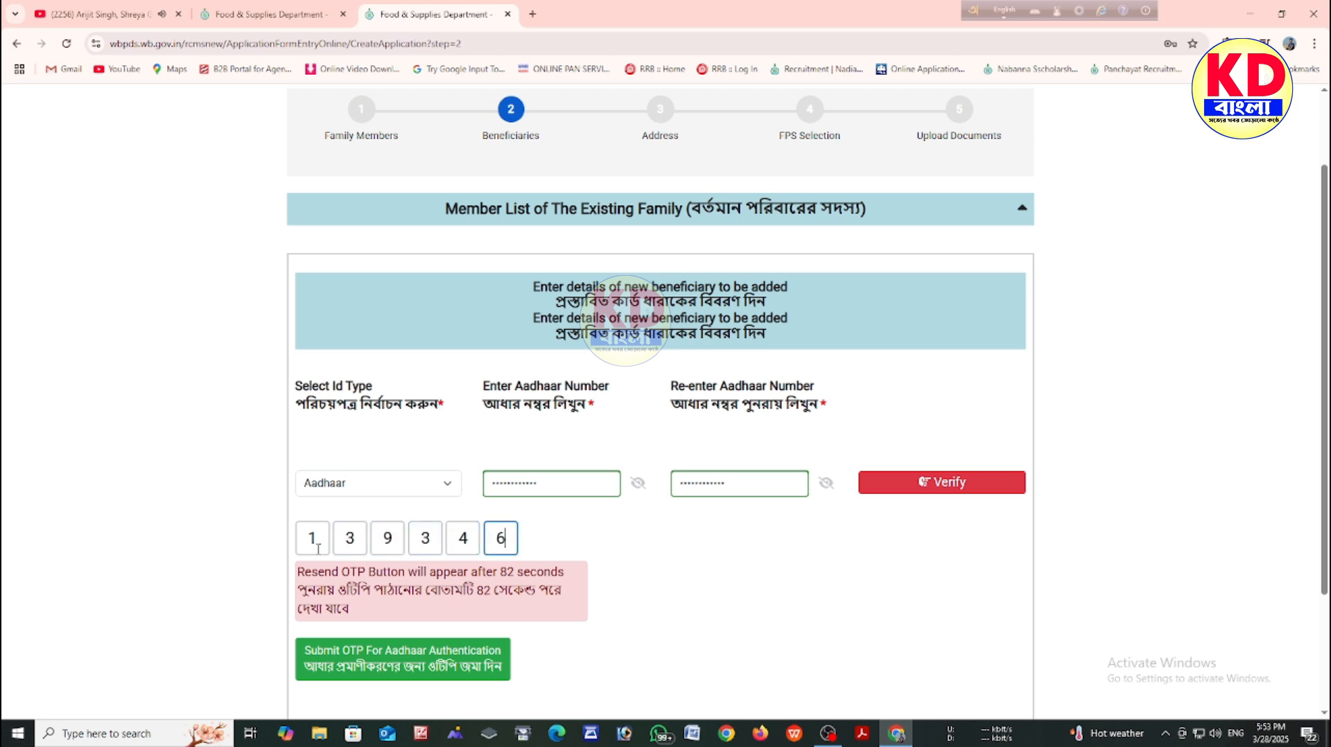
scroll(693, 554, "down", 1)
left_click(444, 600)
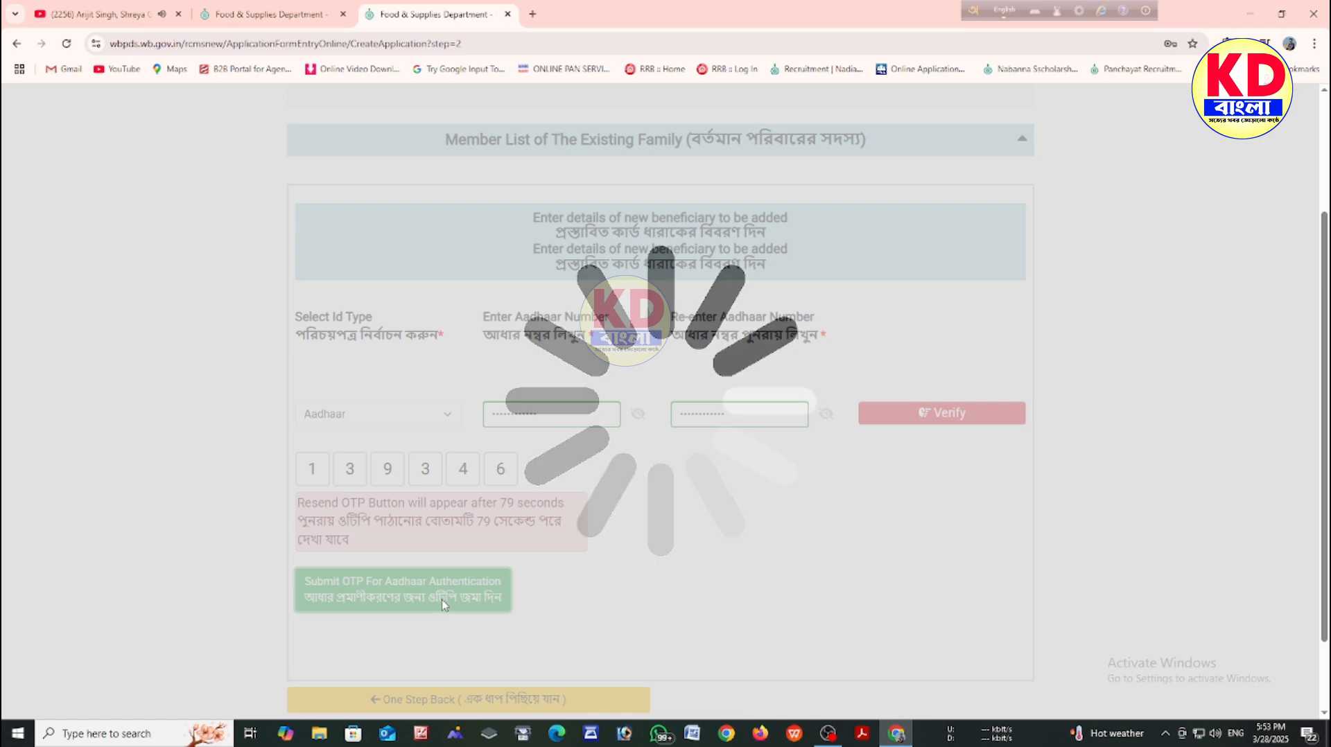
scroll(451, 547, "down", 2)
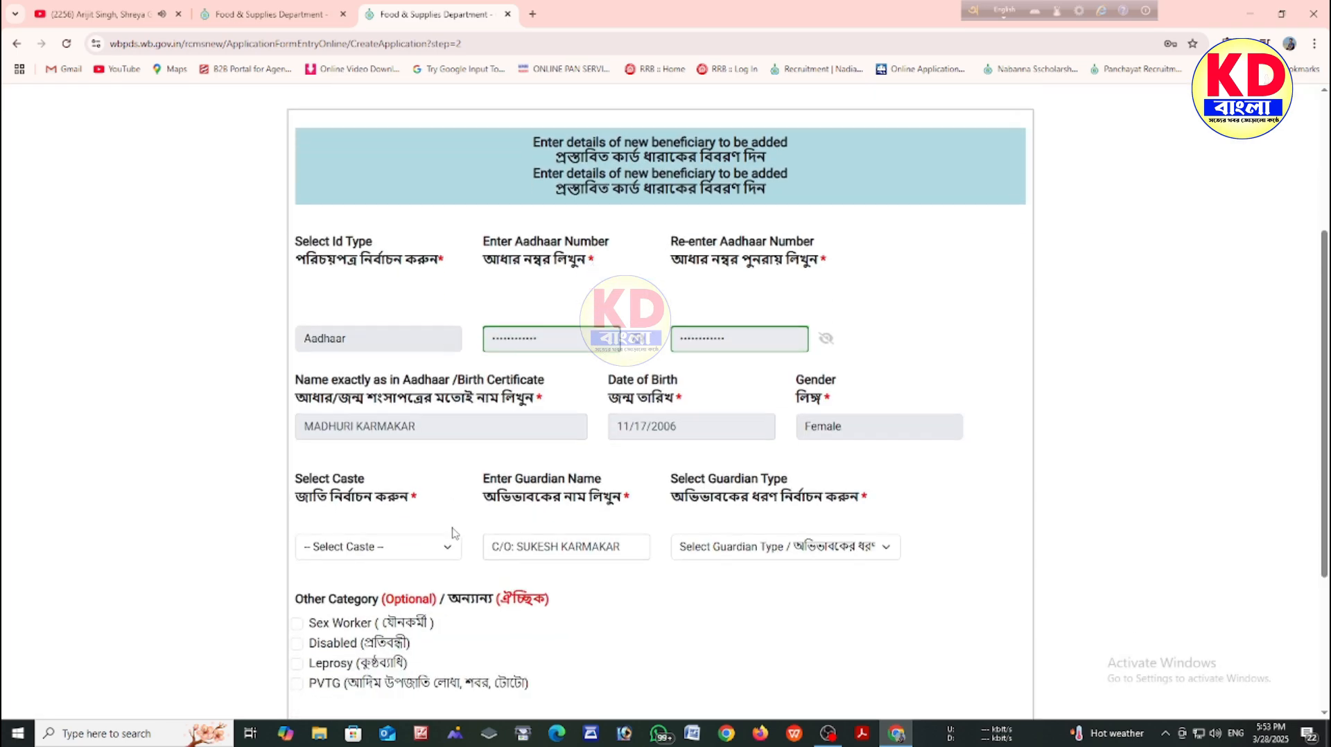
Set the new member's caste to General.
scroll(451, 535, "up", 2)
scroll(451, 535, "down", 2)
scroll(454, 533, "down", 1)
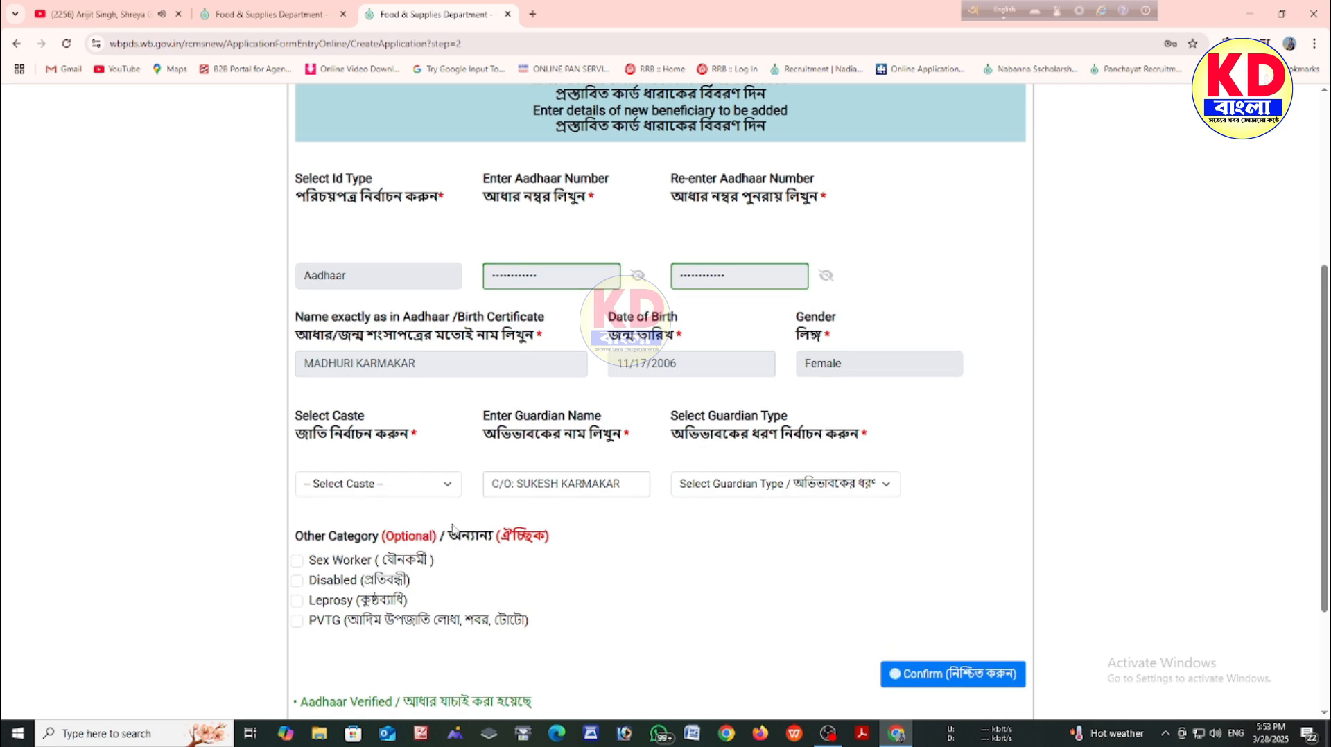
left_click(424, 489)
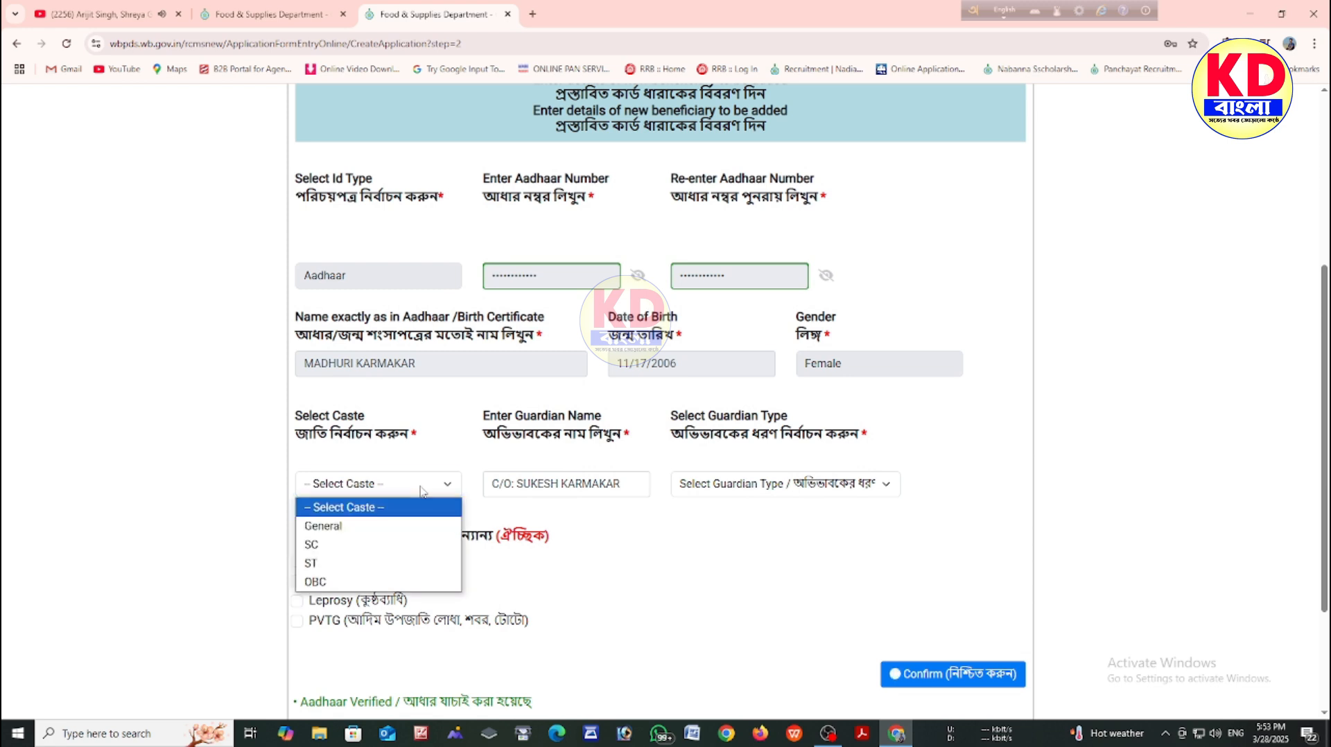
left_click(400, 531)
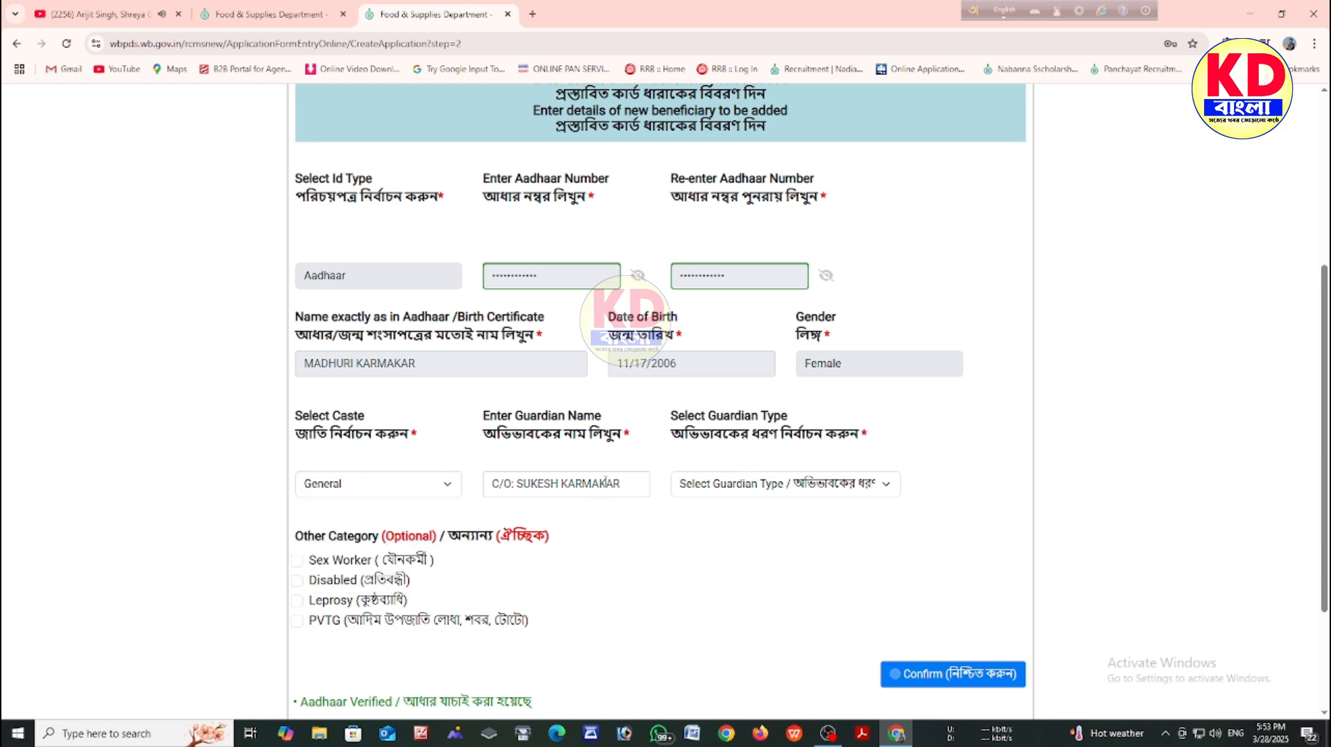
Strip 'C/O:' from the guardian name, set guardian type to Spouse, and confirm the member.
left_click_drag(517, 488, 488, 486)
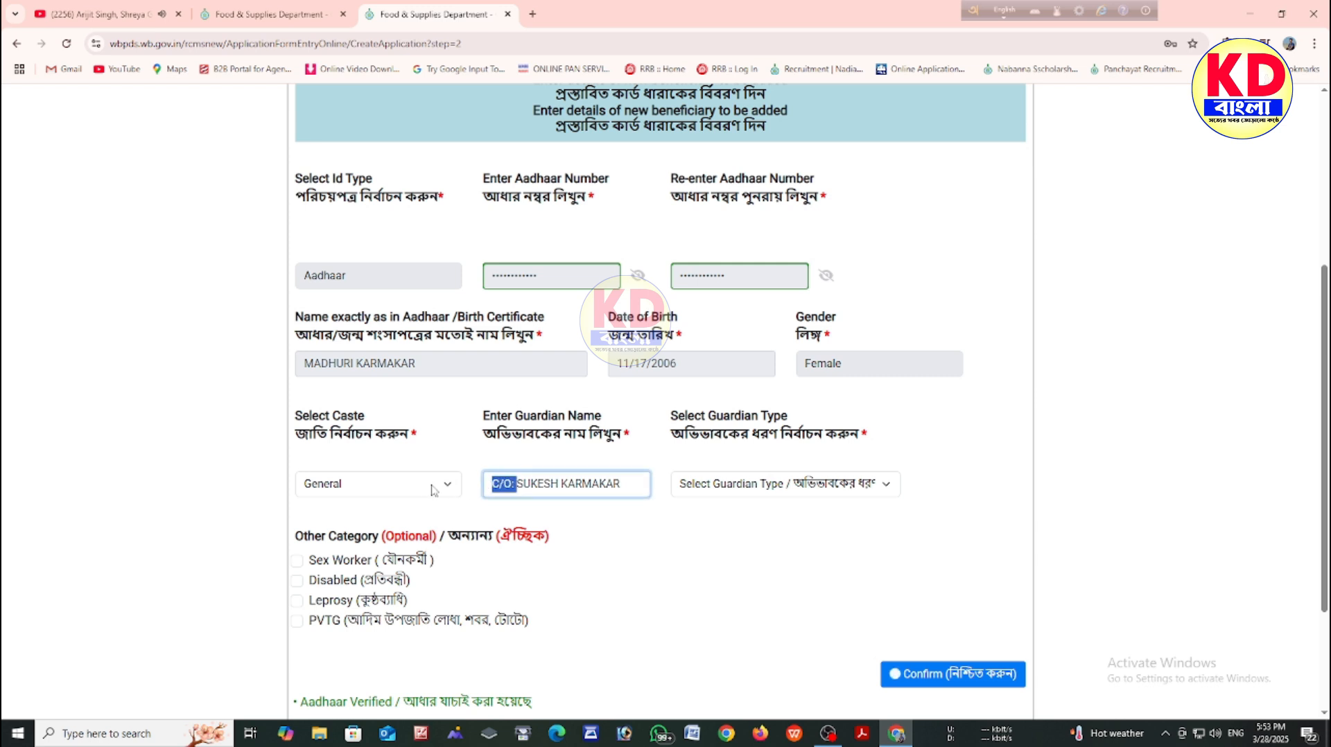
key("BackSpace")
left_click(635, 520)
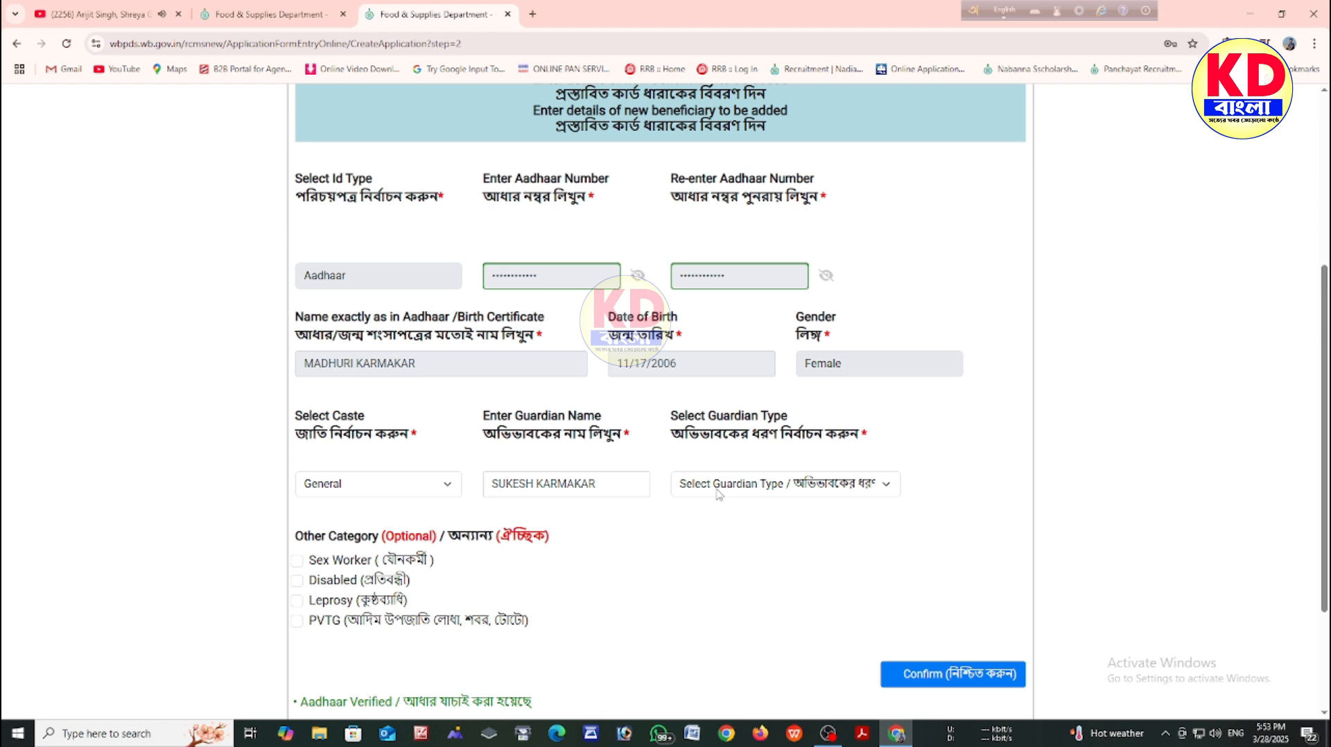
left_click(718, 490)
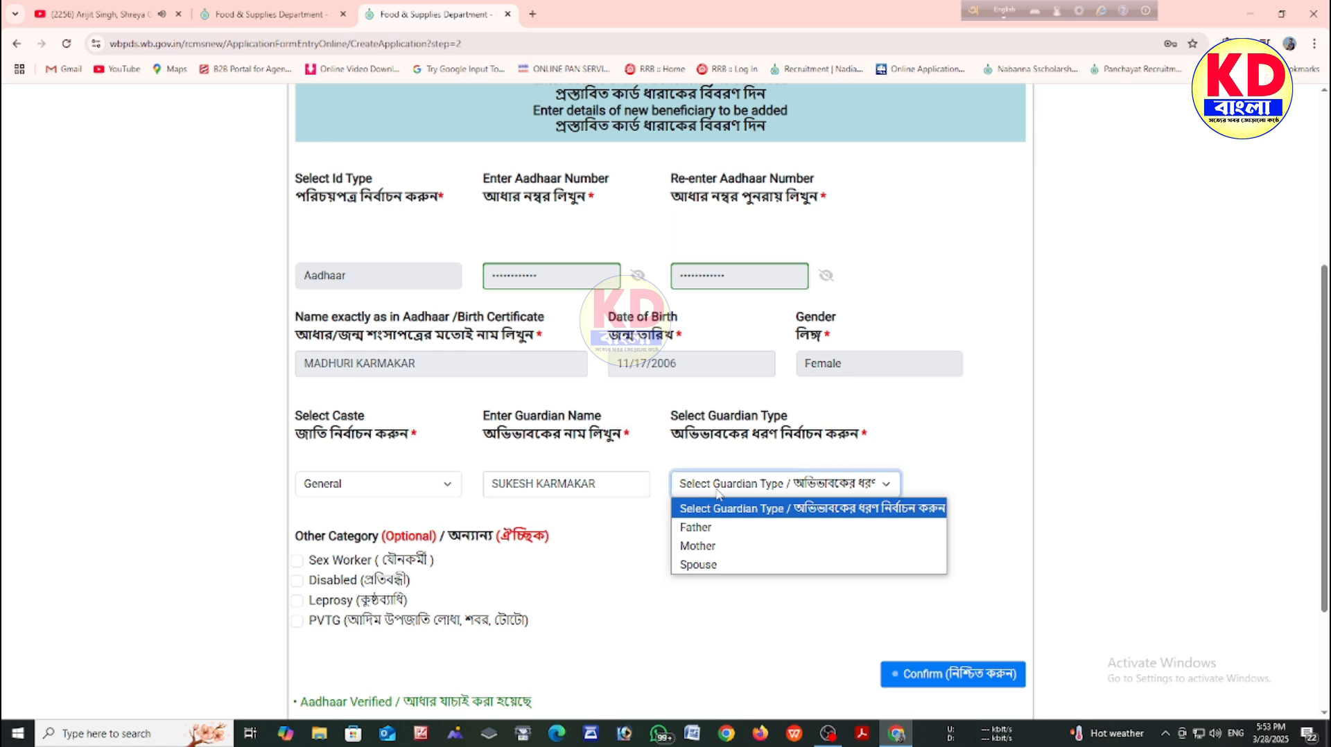
left_click(698, 564)
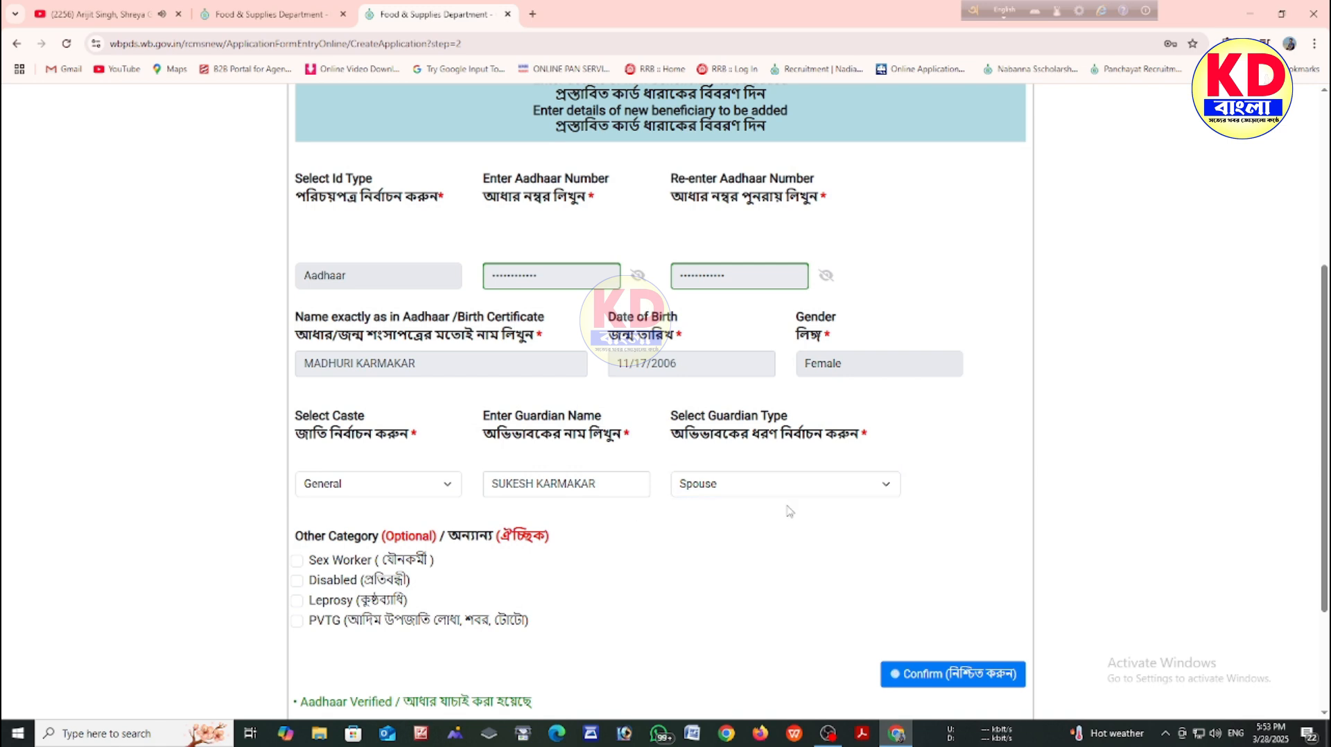
scroll(475, 491, "down", 2)
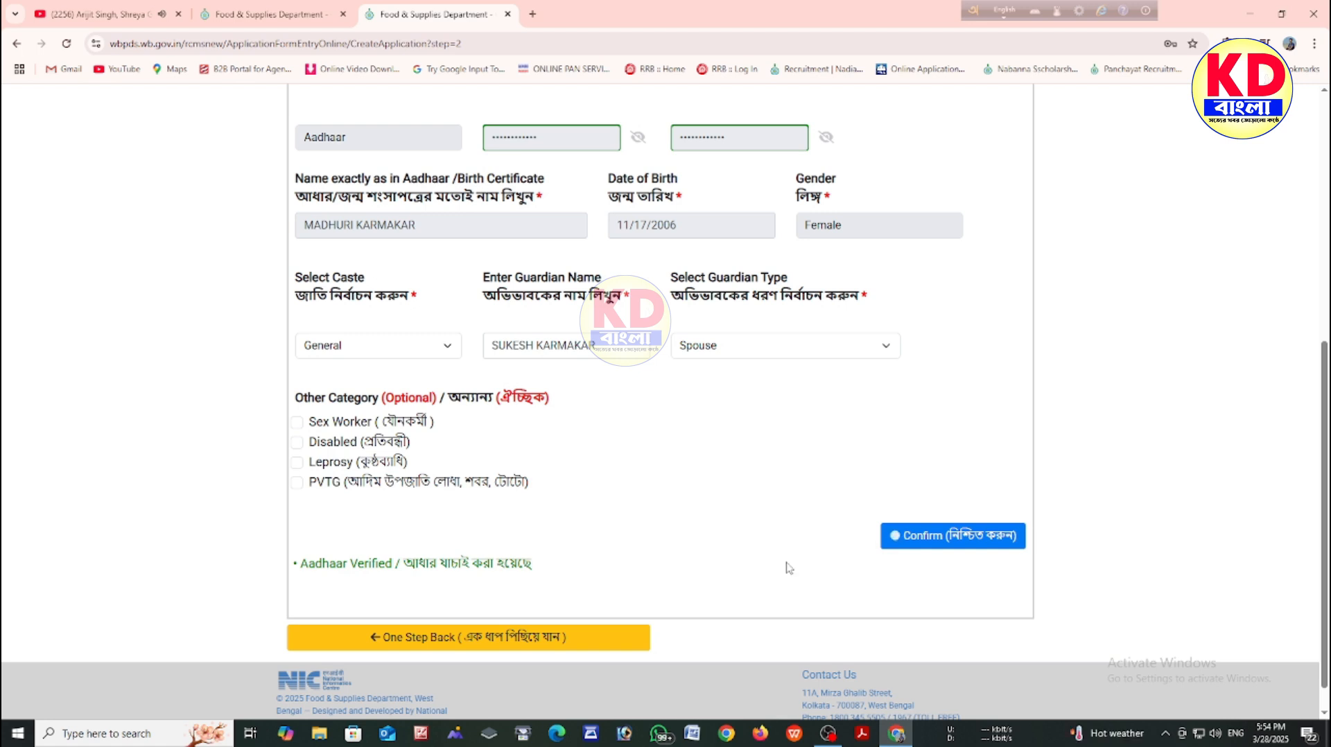
left_click(964, 539)
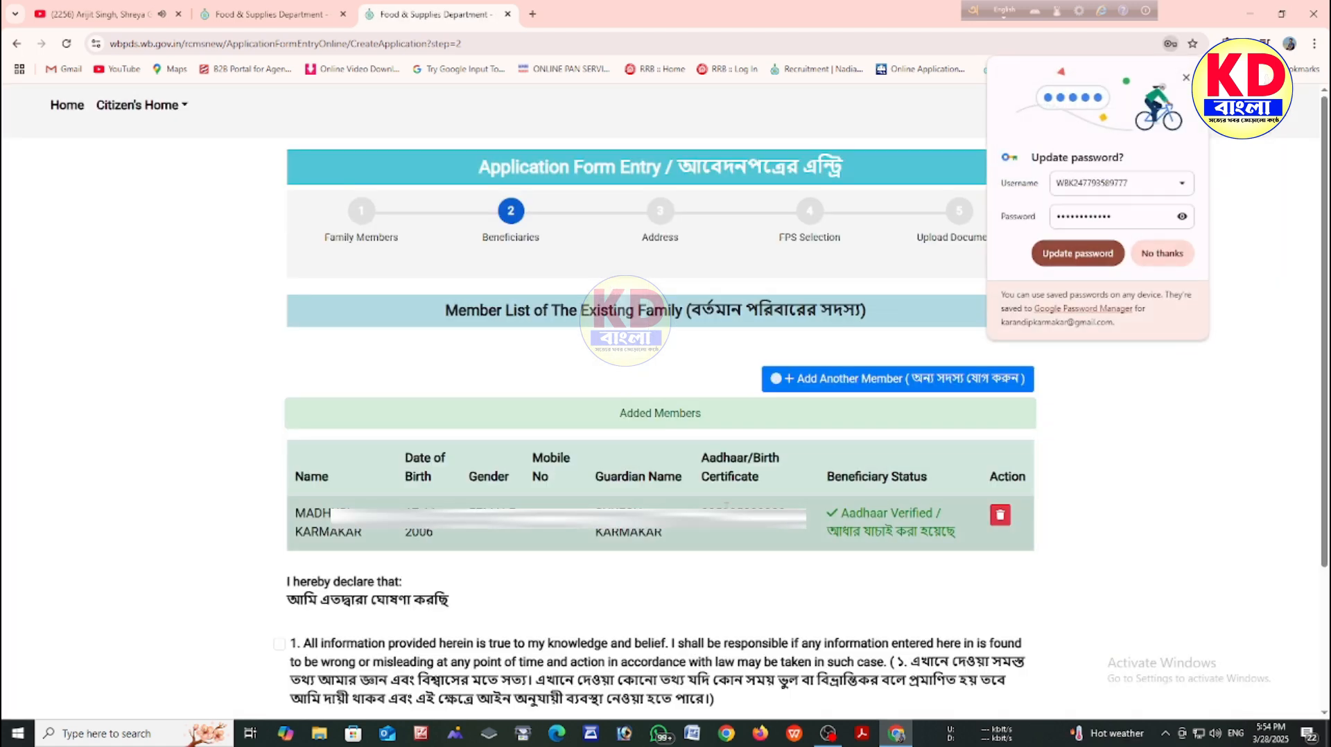
Dismiss the password prompt, tick both declarations, and confirm proceeding with one added member.
left_click(1145, 254)
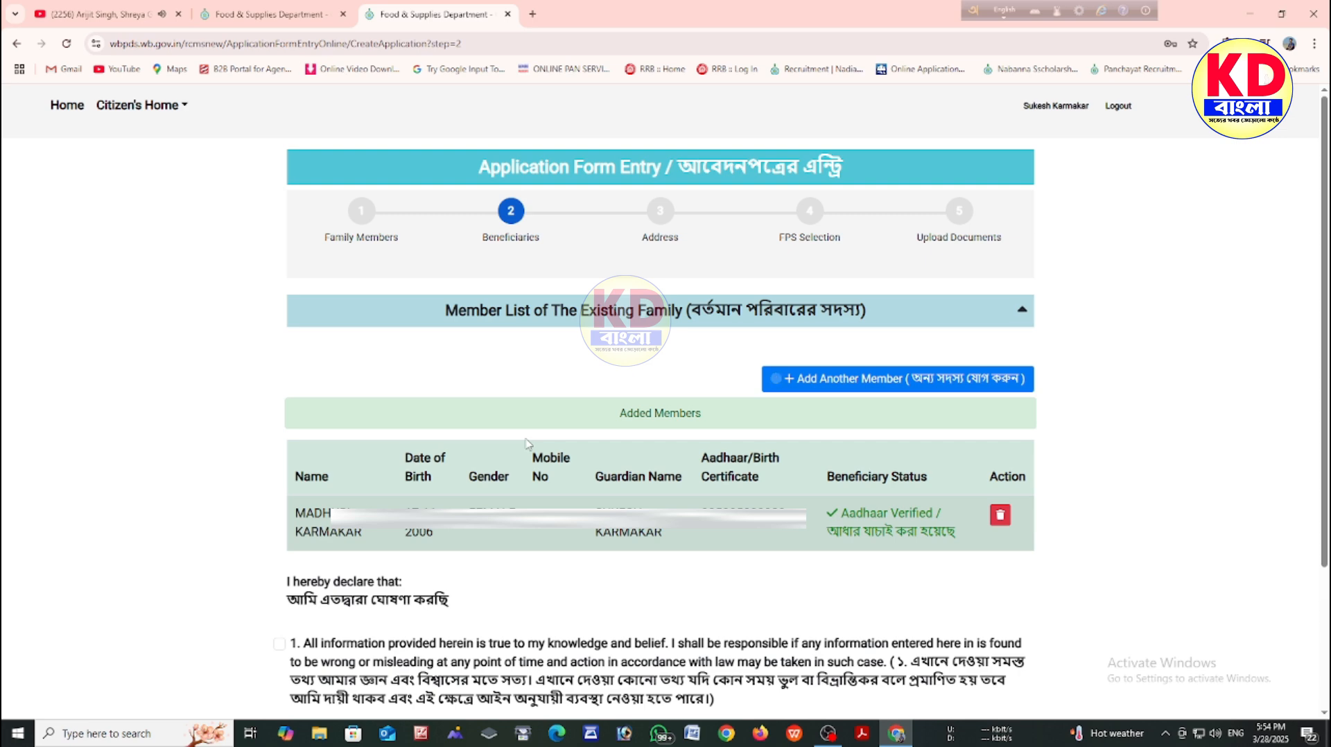
scroll(450, 444, "down", 3)
left_click(279, 455)
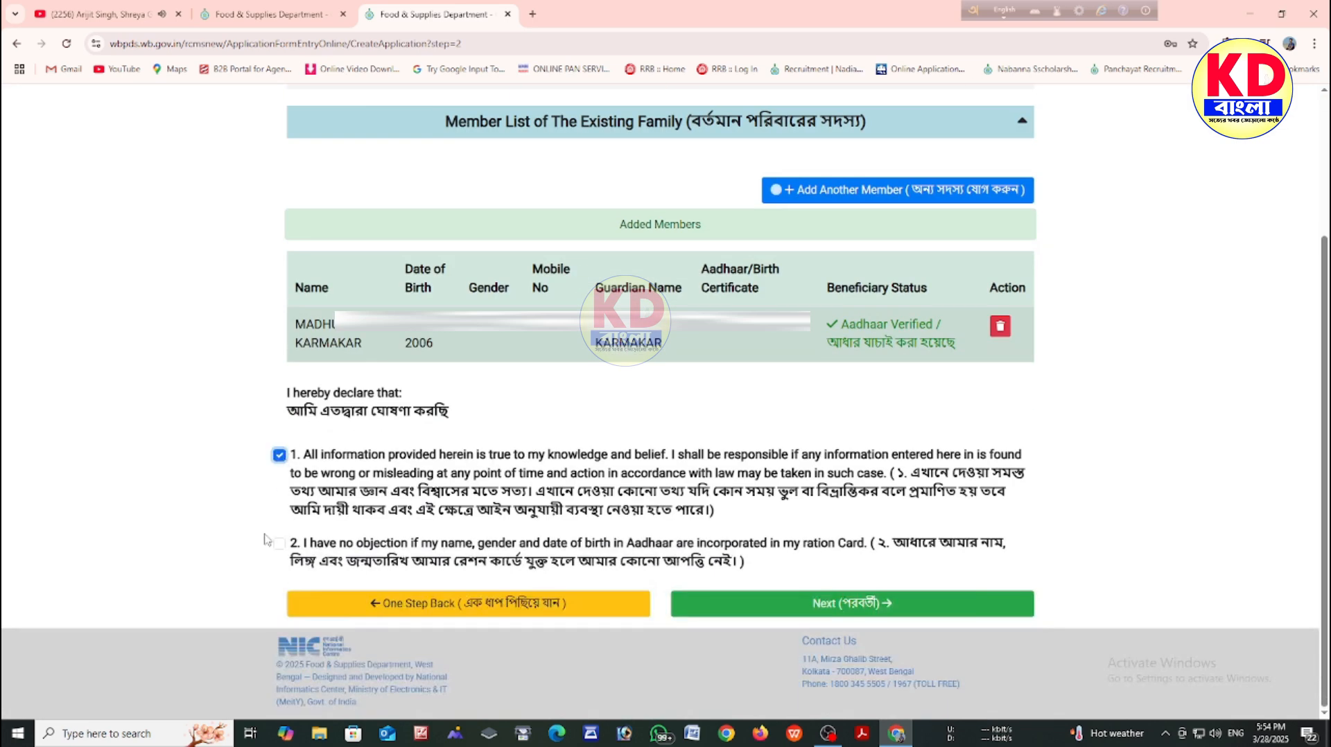
left_click(279, 543)
left_click(929, 605)
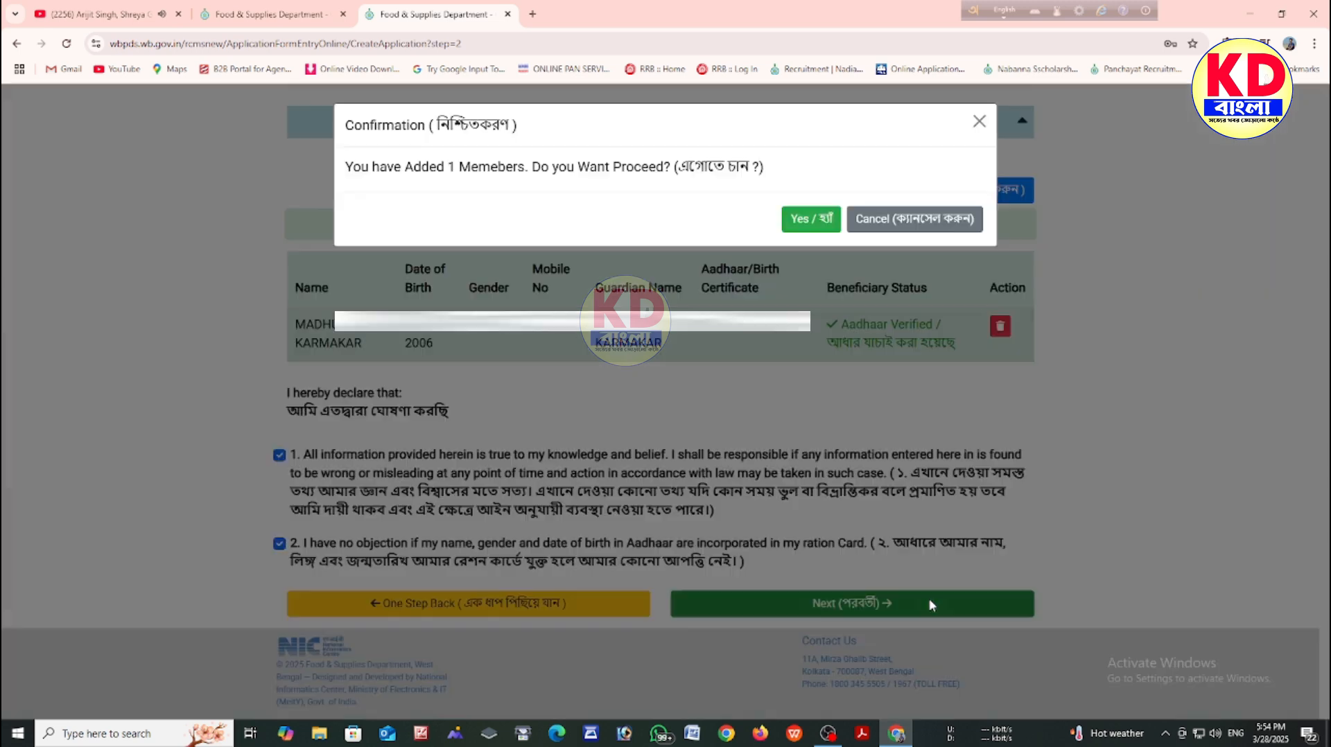
left_click(800, 219)
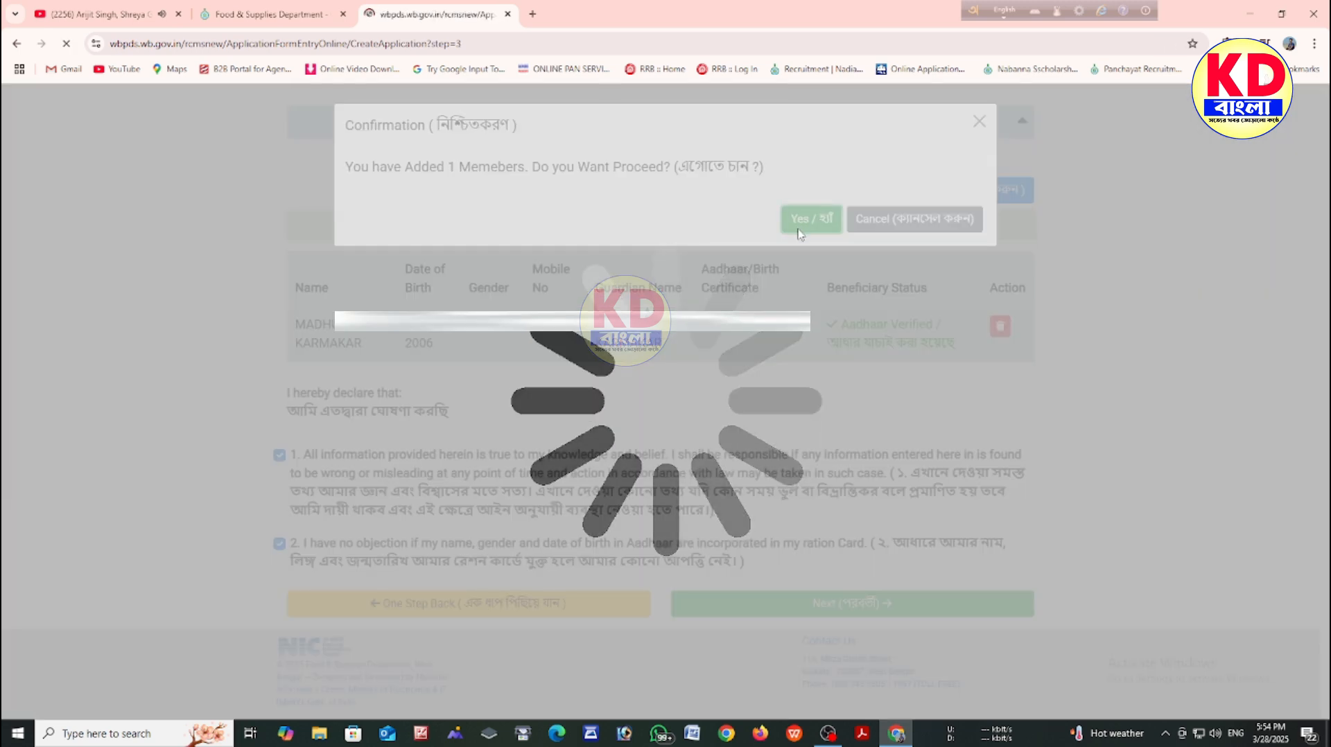
Trim the post office part from the building name and set Para/Street to JALALKHALI.
scroll(736, 337, "down", 4)
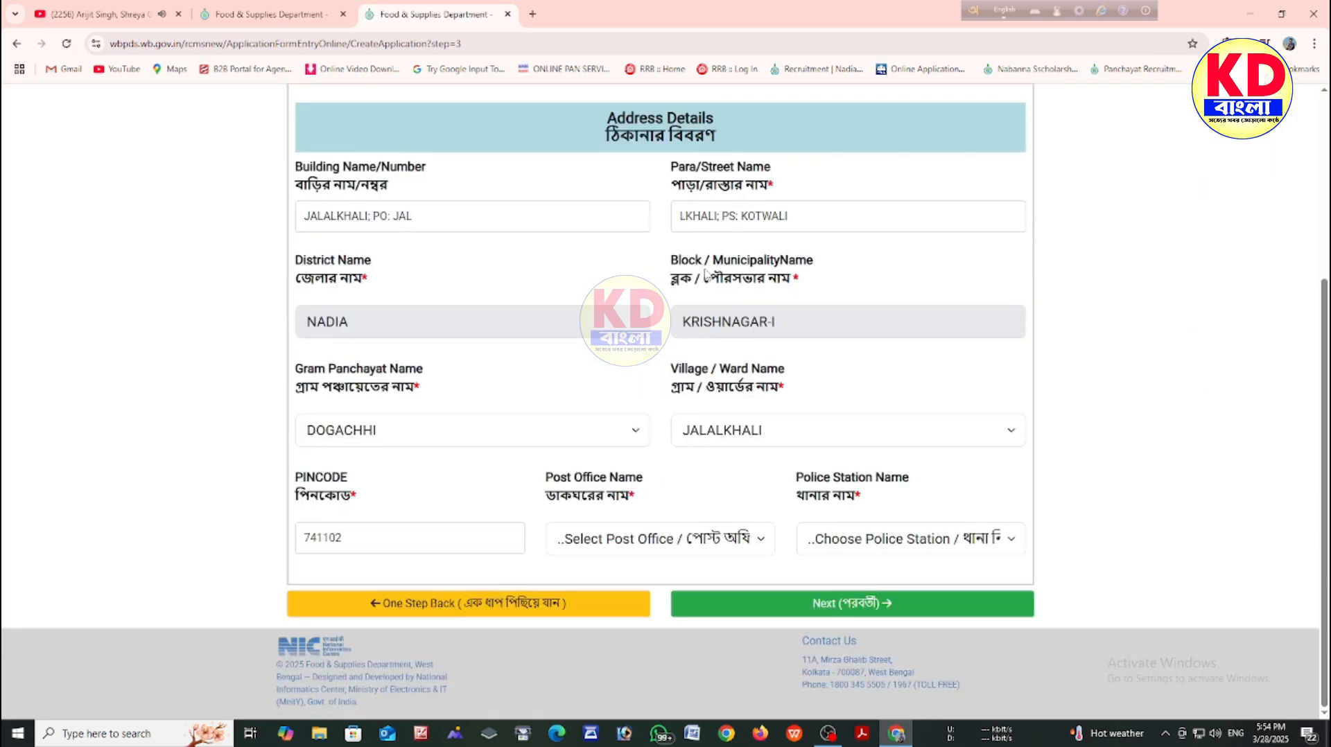
left_click_drag(454, 214, 369, 221)
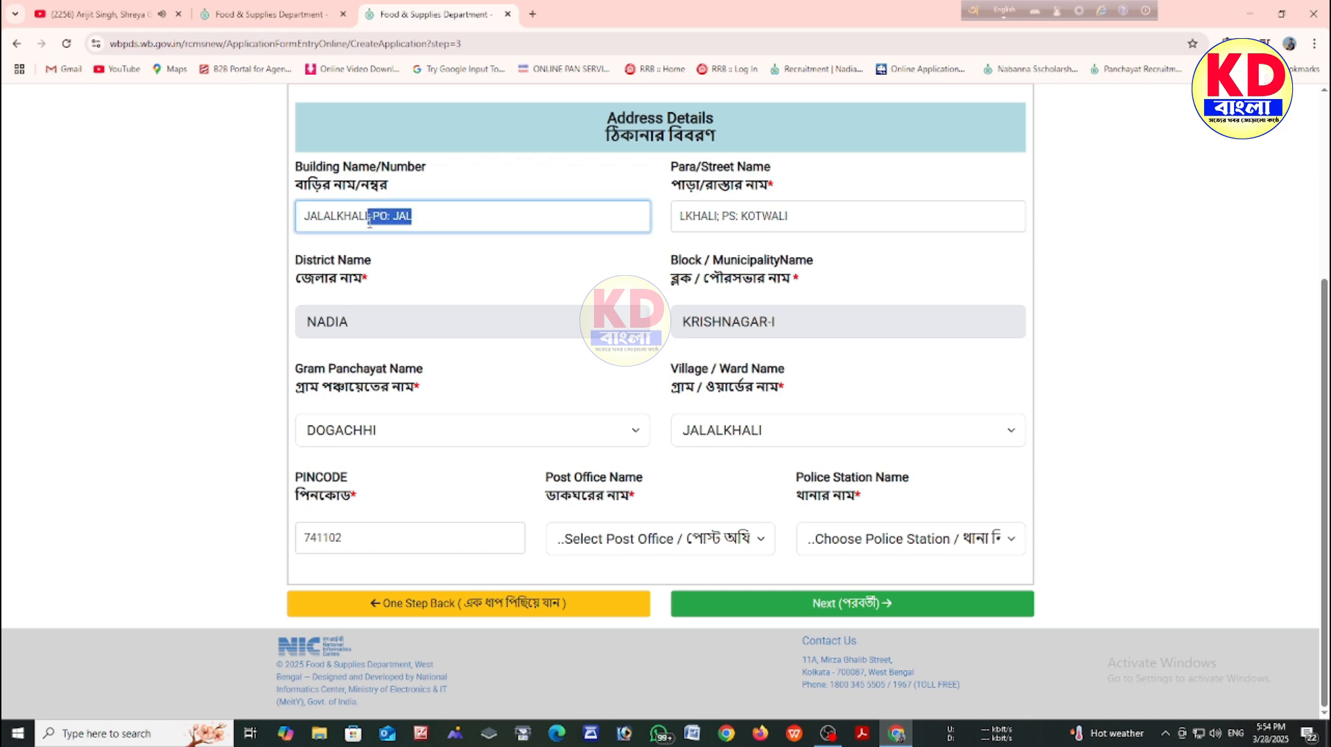
key("BackSpace")
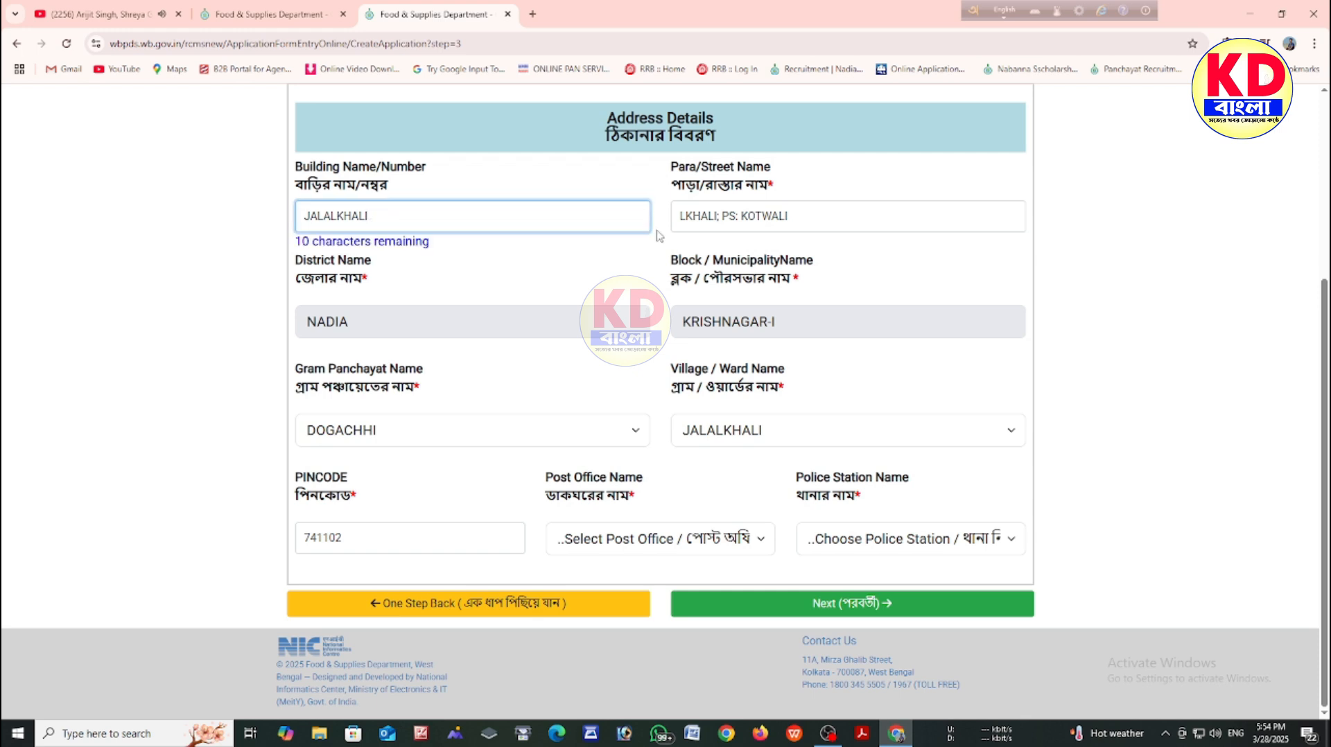
left_click(801, 219)
key("ctrl+a")
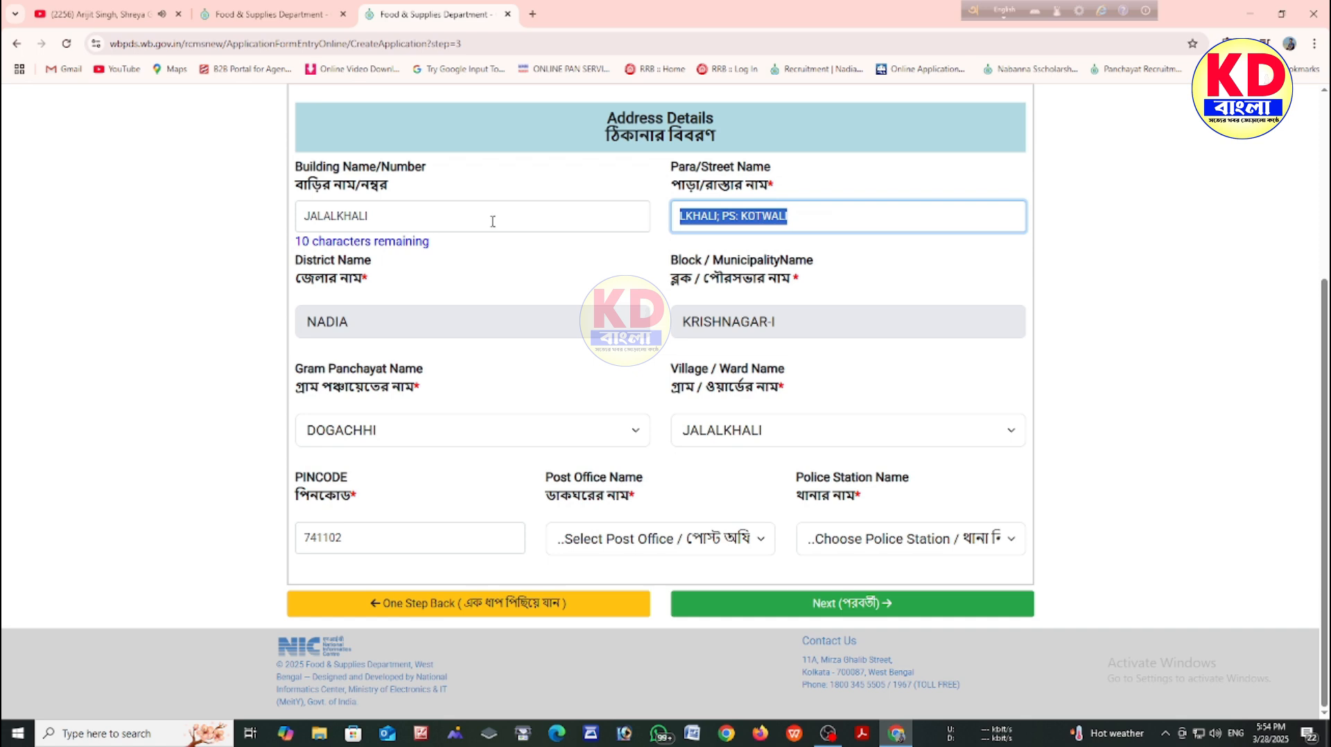
type("JA")
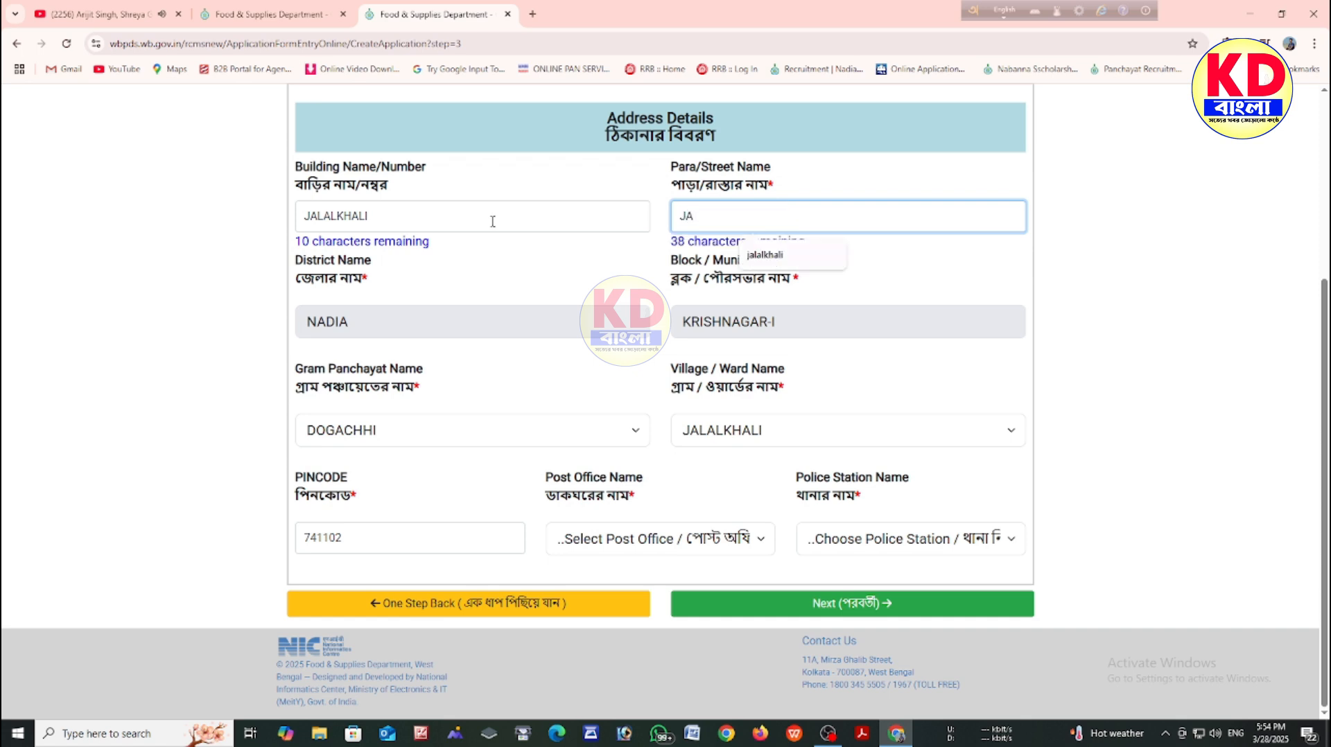
type("LALKHALI")
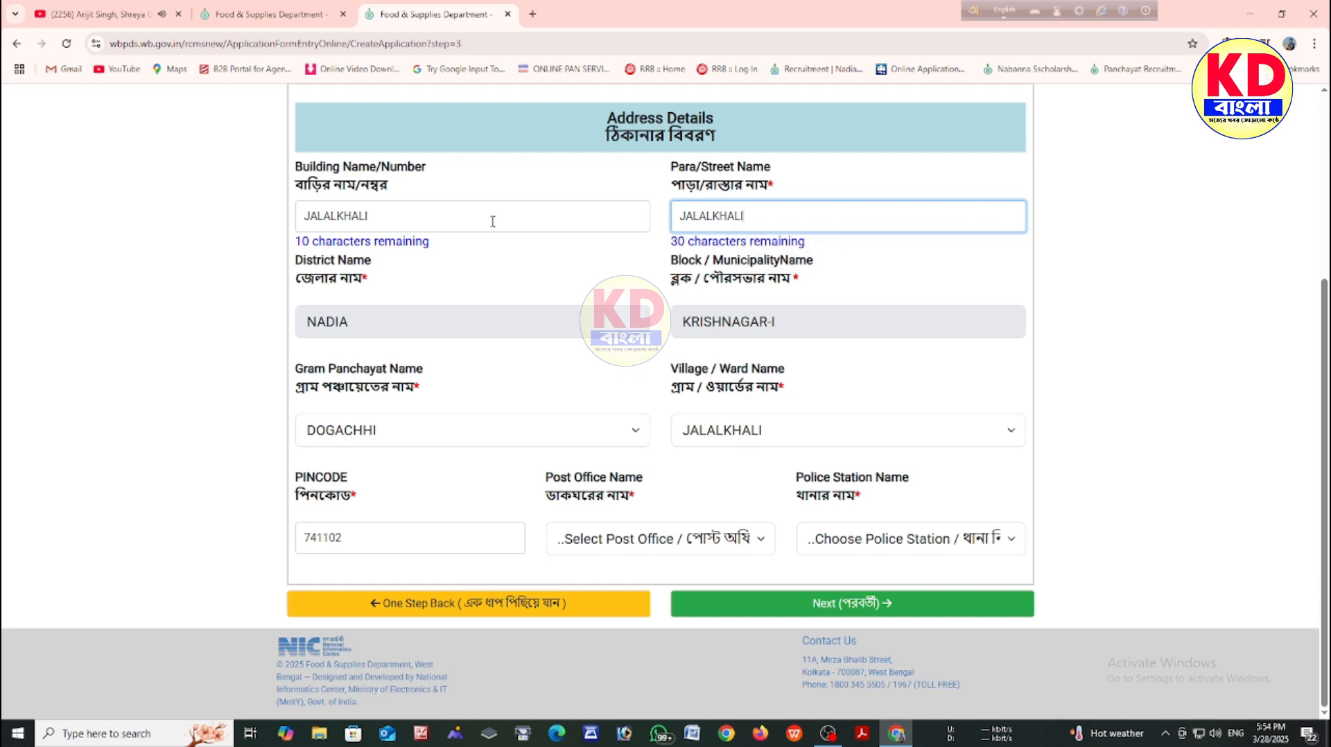
left_click(643, 353)
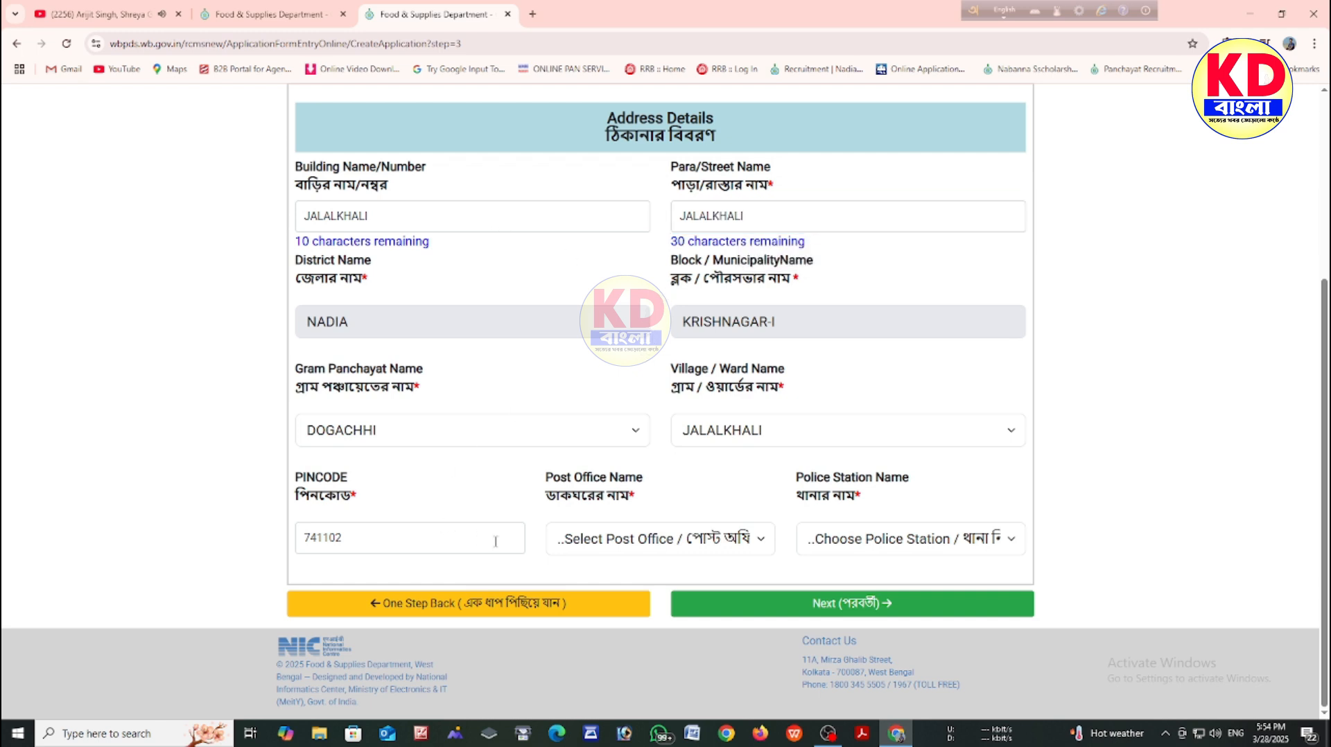
Choose Jalalkhali as post office and KOTWALI as police station.
left_click(605, 548)
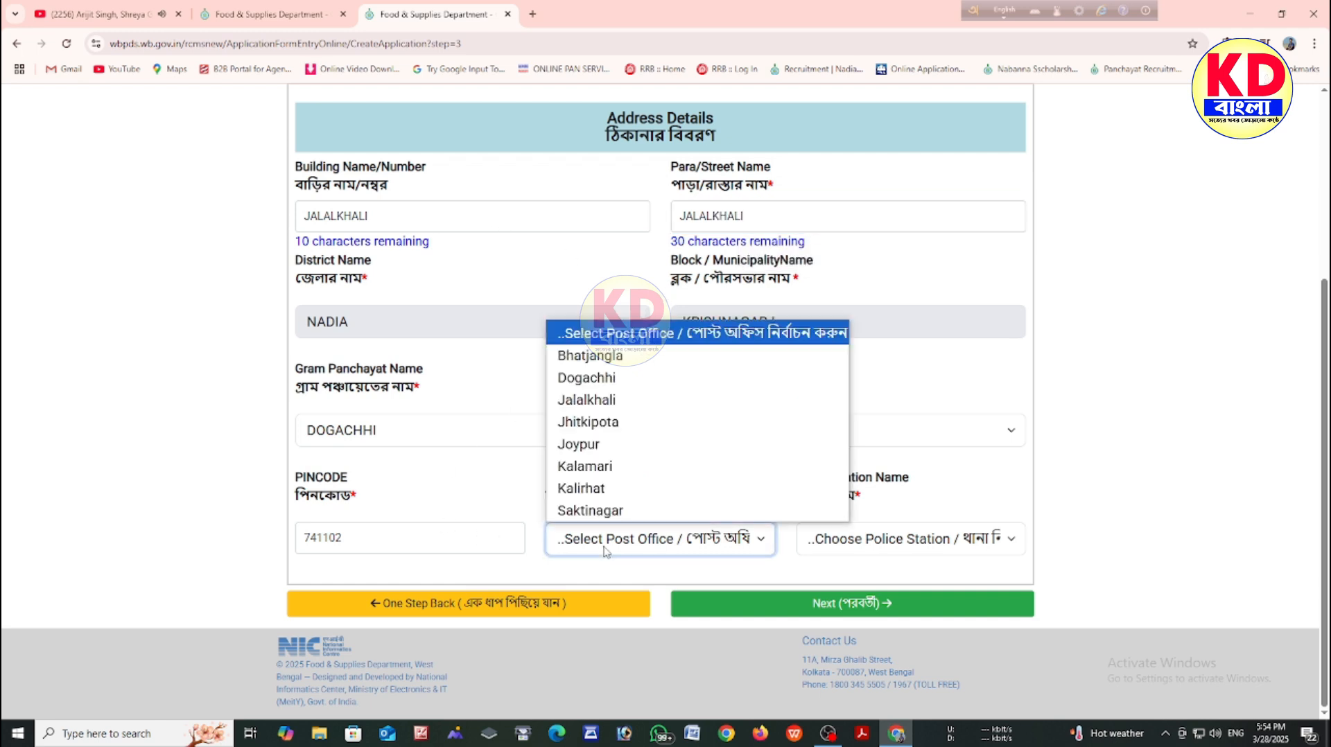
left_click(597, 401)
left_click(849, 537)
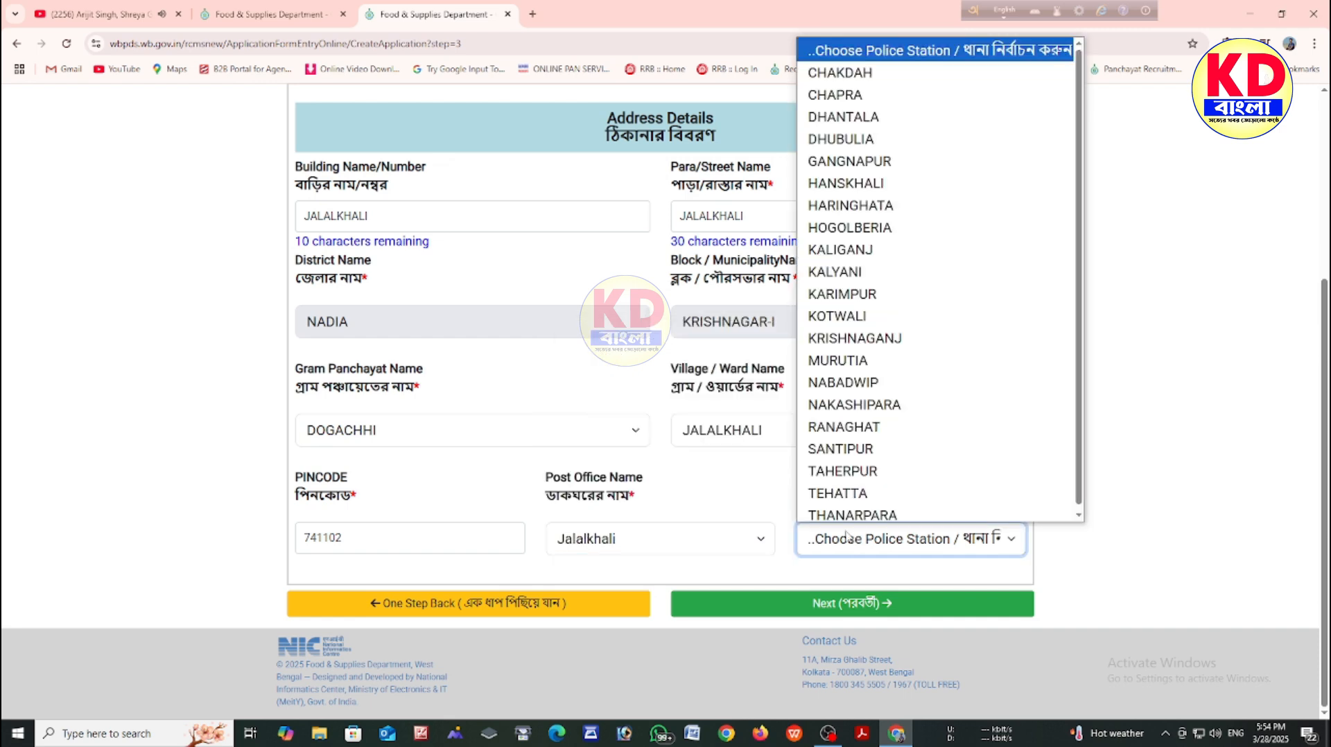
type("ko")
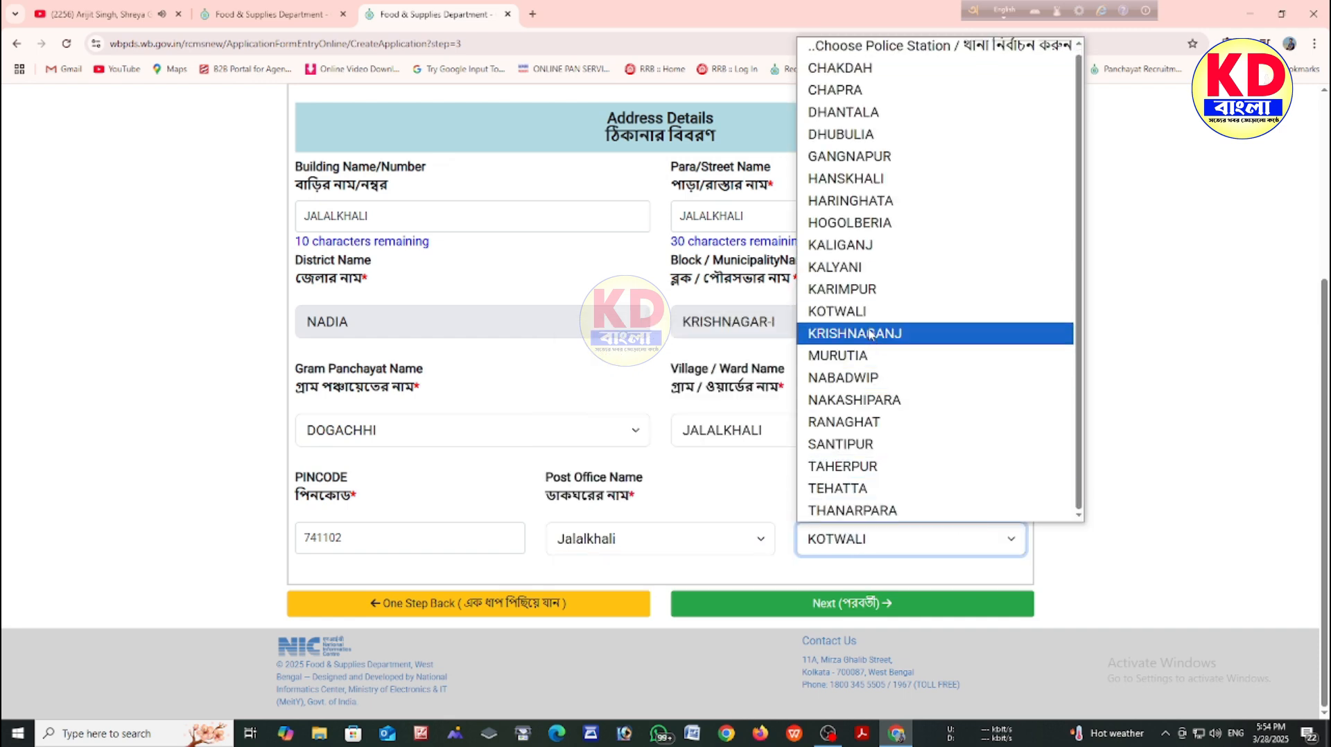
left_click(865, 318)
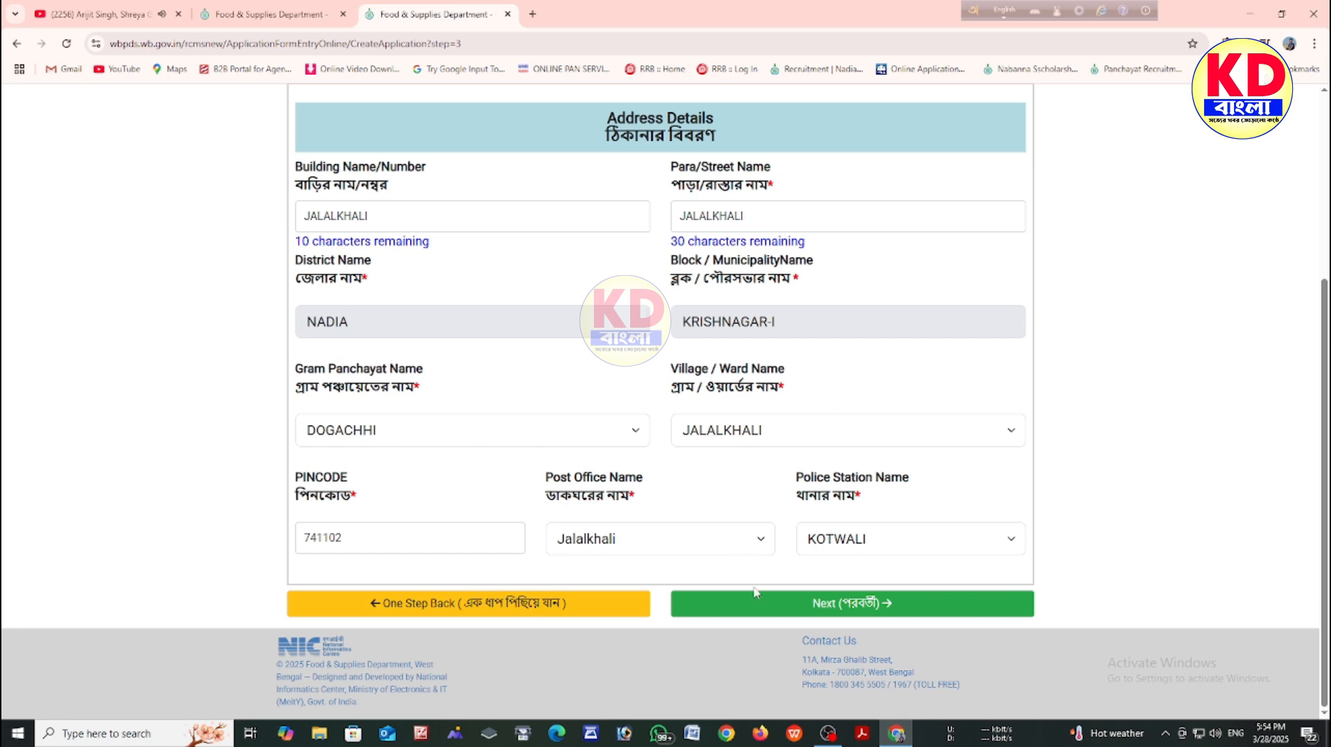
Keep the already chosen ration shop and continue to Upload Documents.
left_click(768, 607)
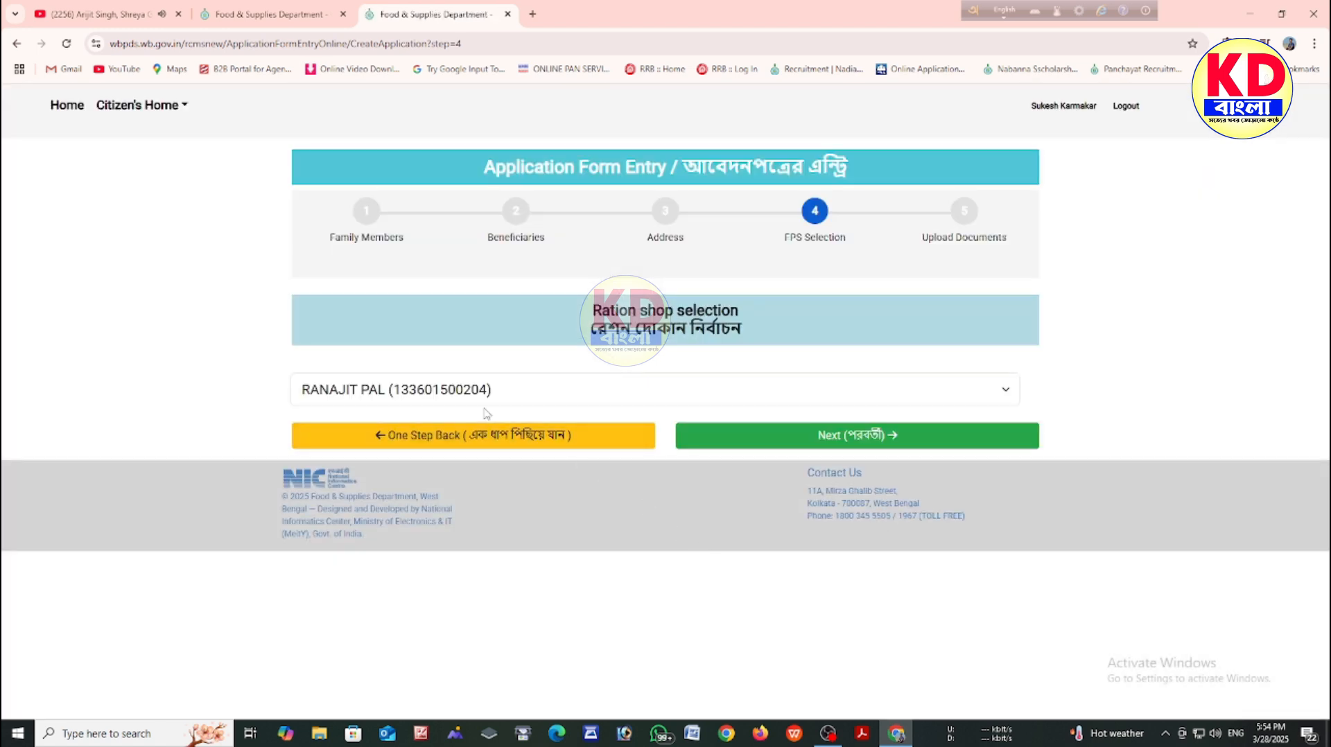
left_click(472, 392)
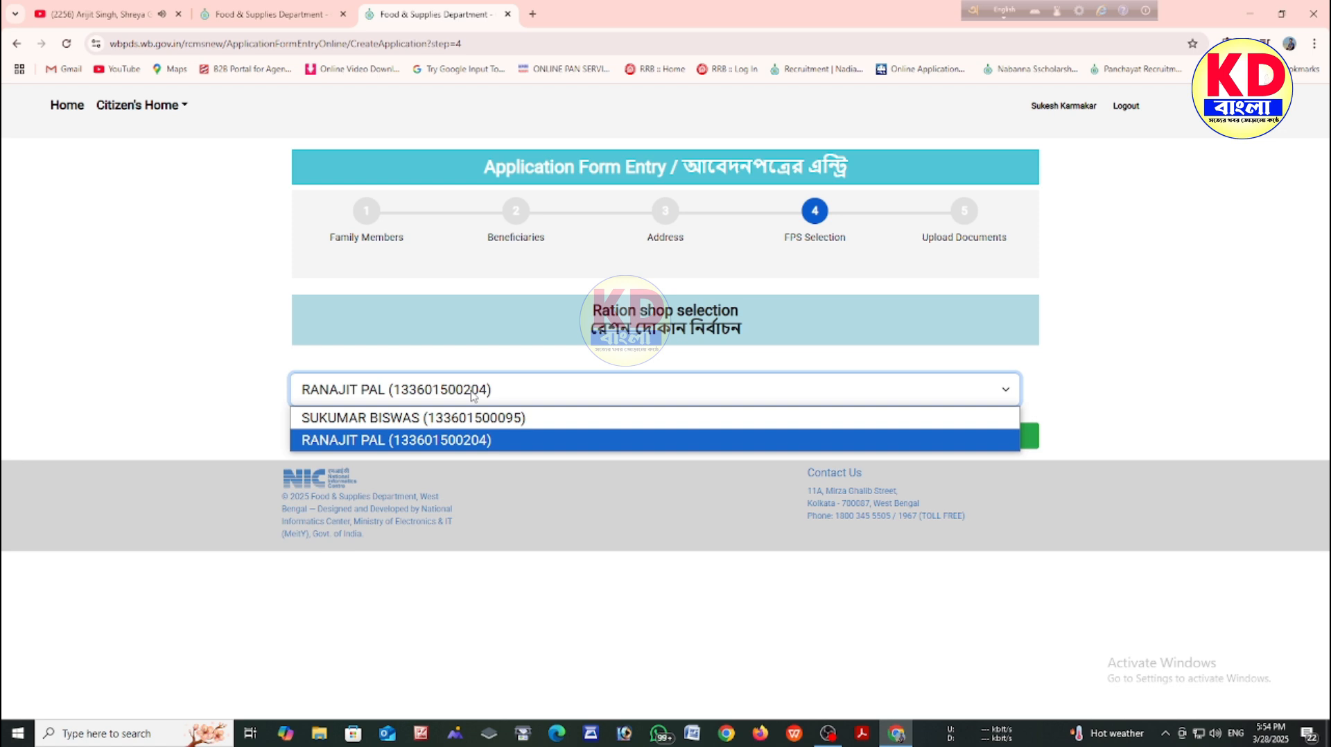
left_click(472, 440)
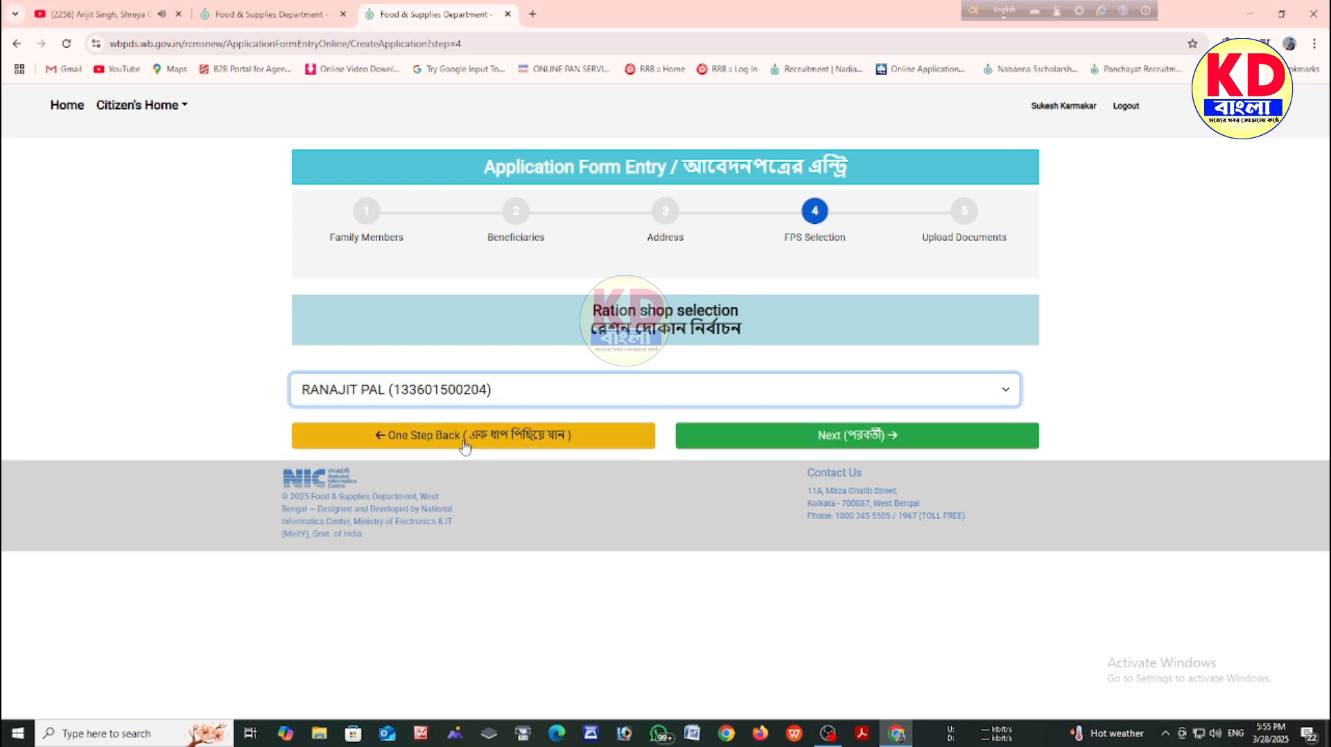
left_click(768, 443)
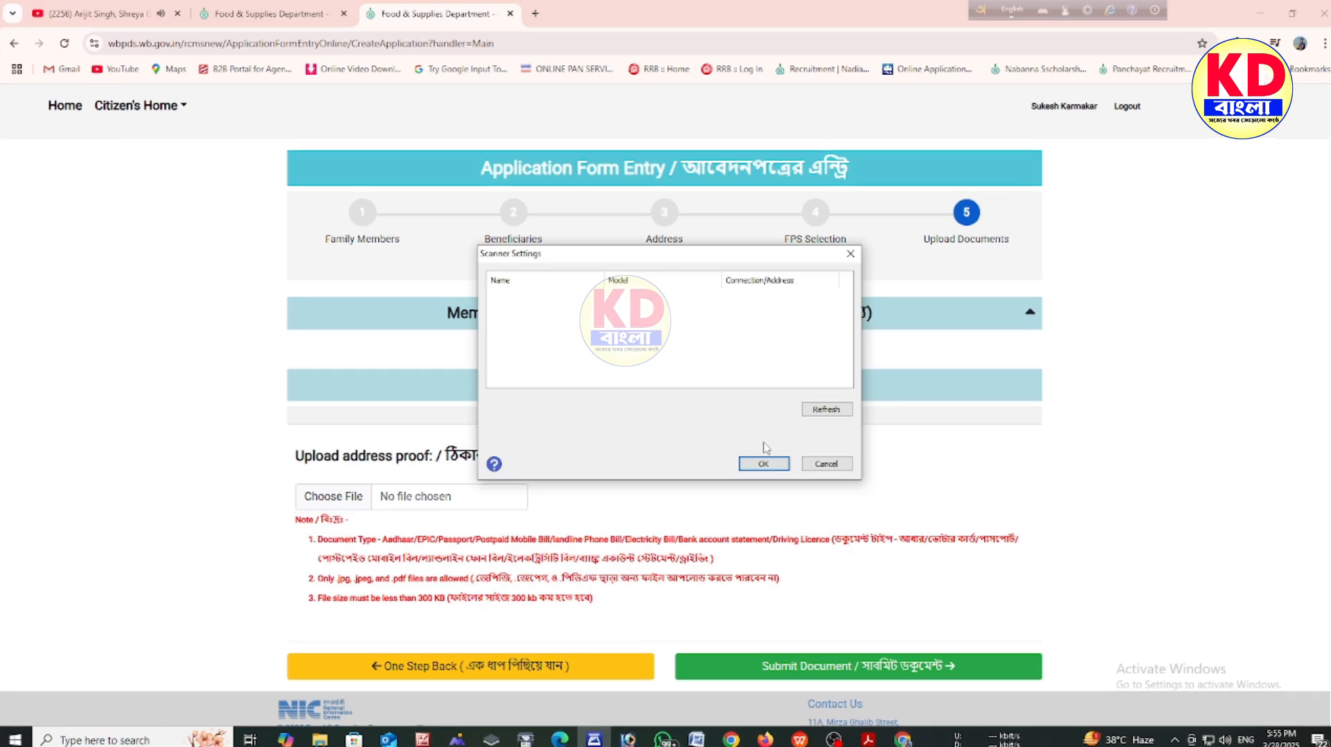
Close Scanner Settings and submit the attached PDF address proof.
left_click(765, 463)
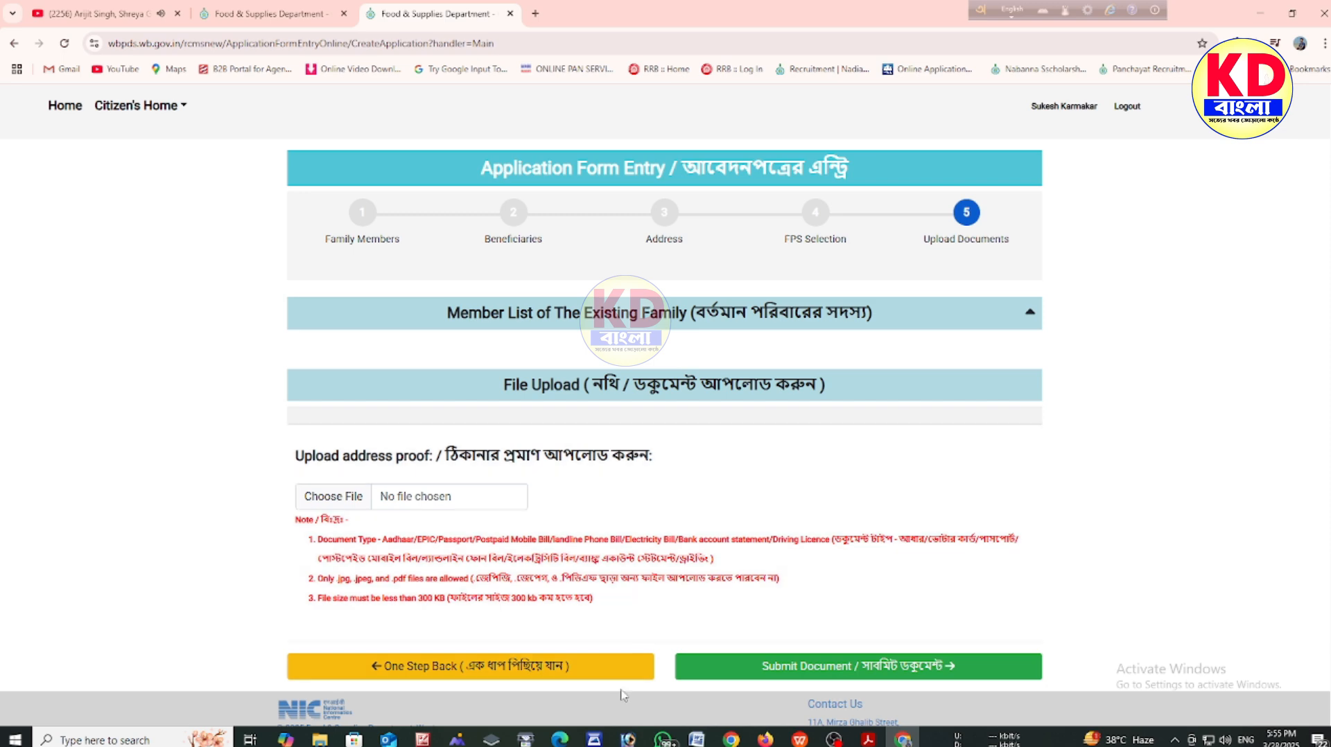
scroll(834, 405, "down", 1)
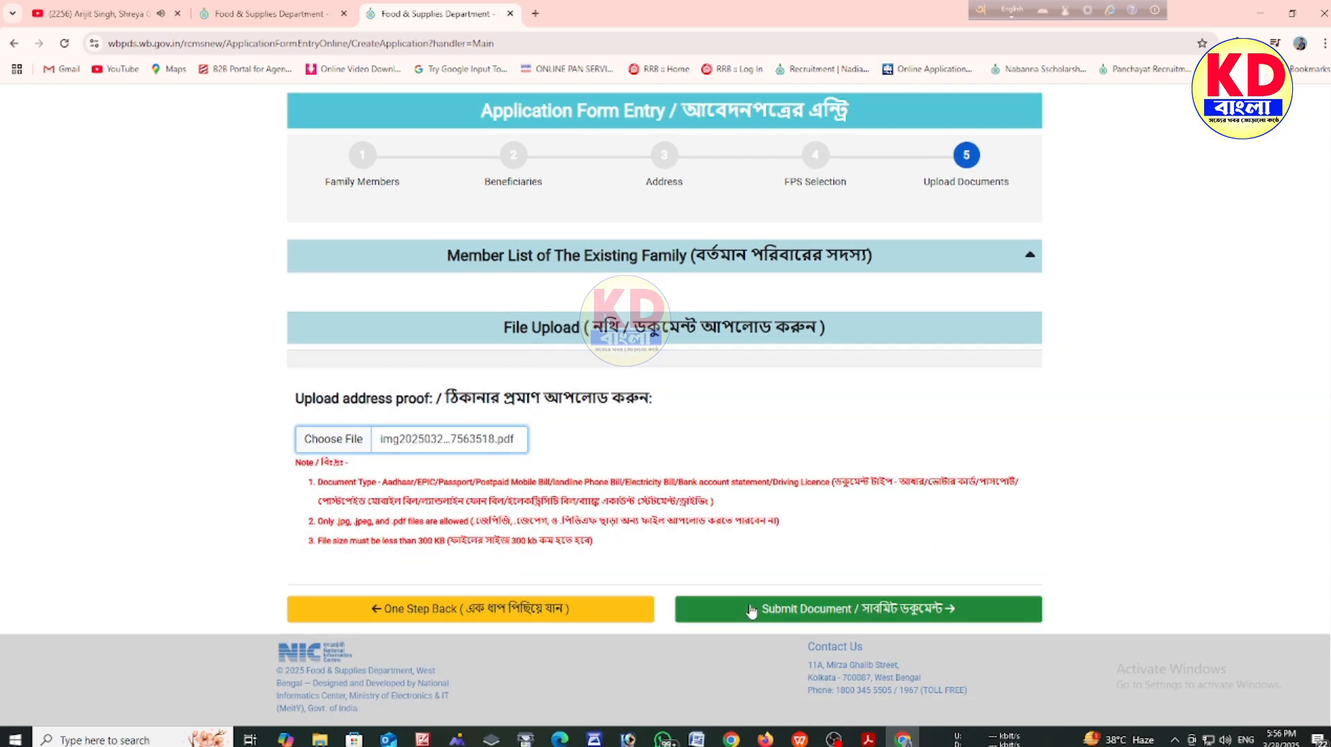
left_click(751, 610)
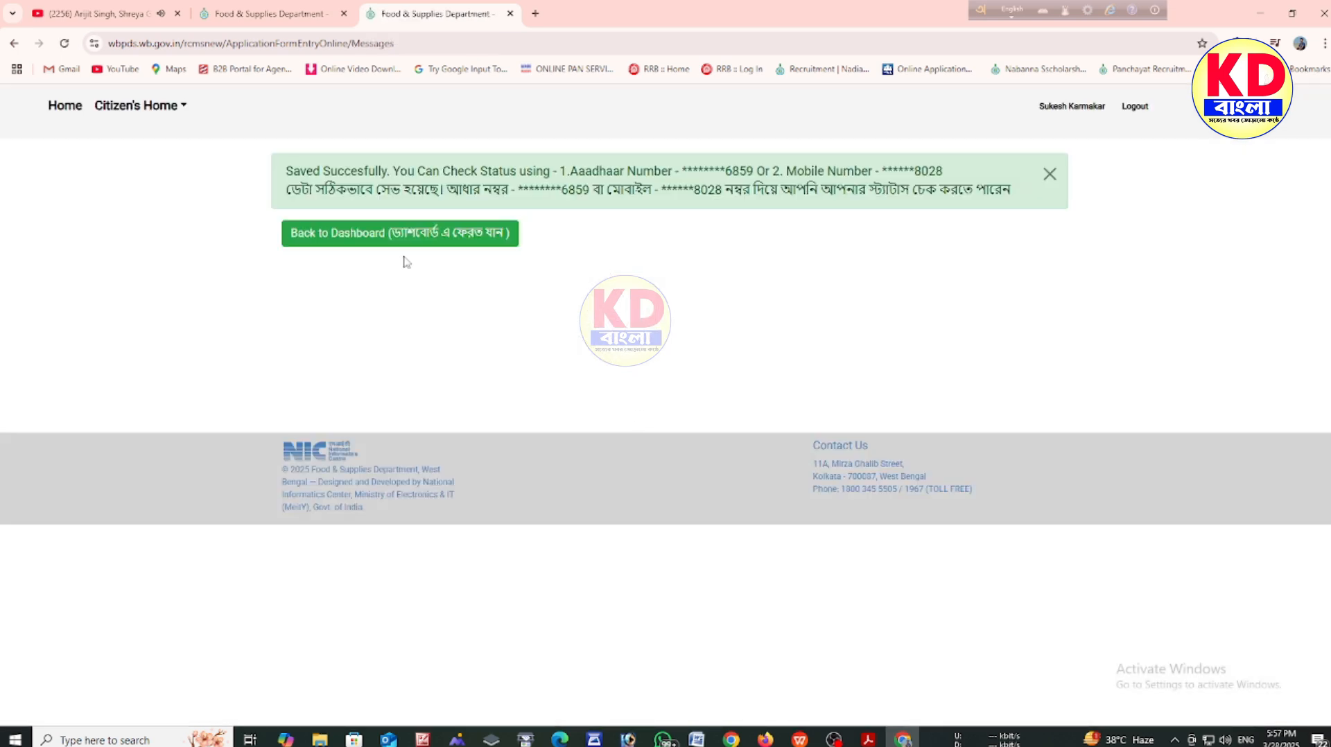
From the saved-successfully message, go to Citizen's Home > Check Application Status and highlight the Form-4 status row.
left_click_drag(285, 172, 903, 173)
left_click(894, 220)
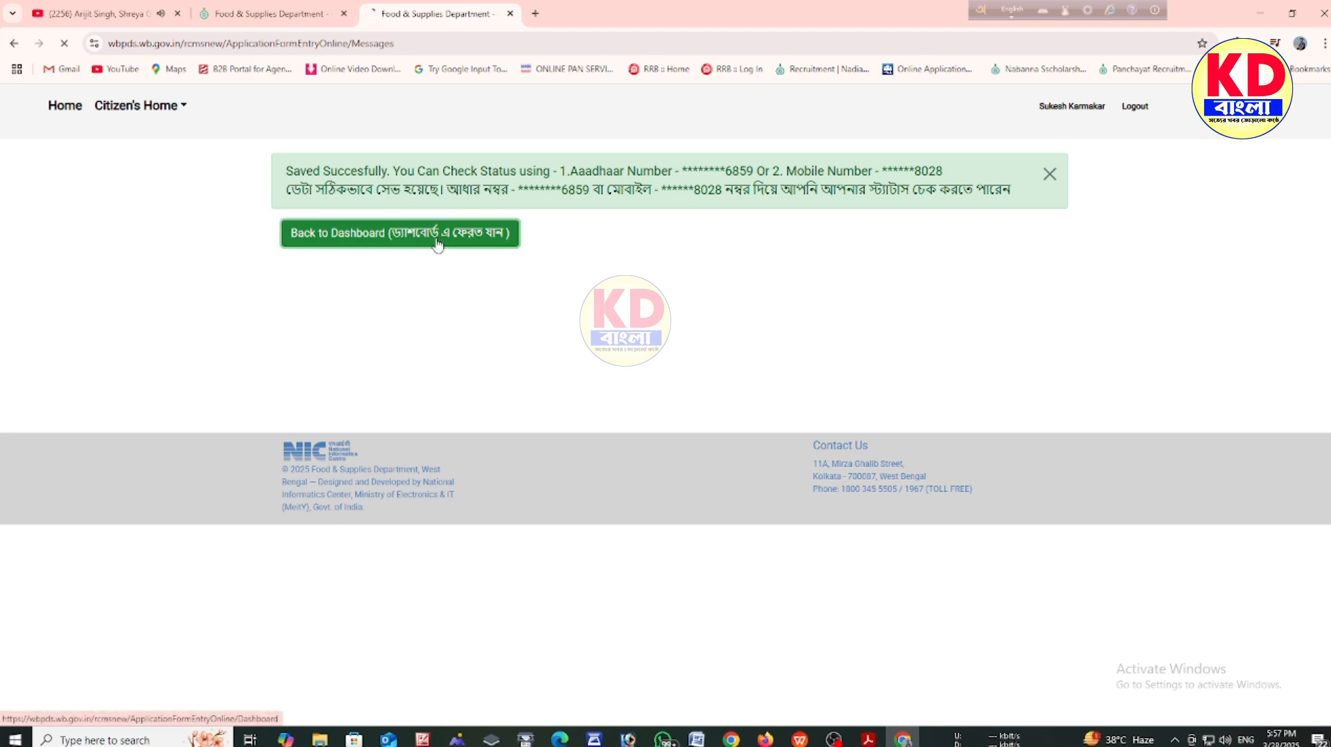
left_click(441, 239)
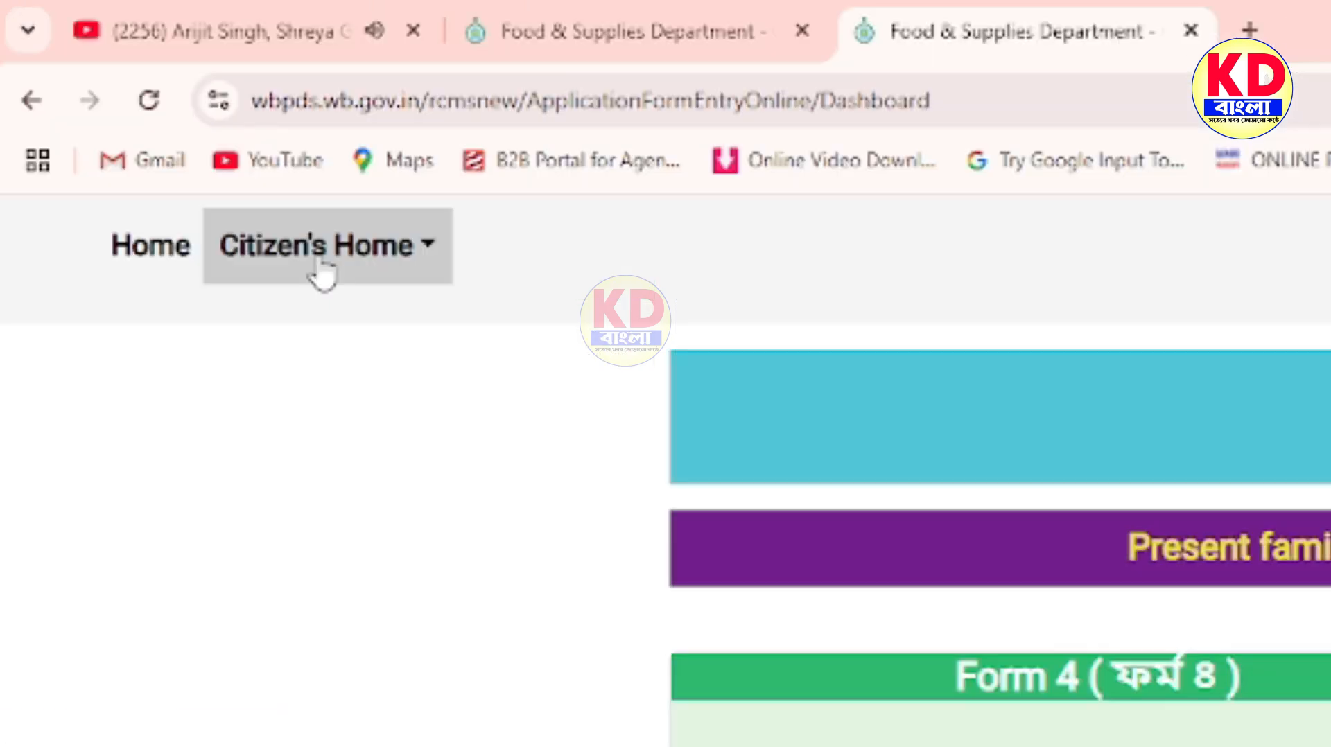
left_click(139, 111)
left_click(341, 392)
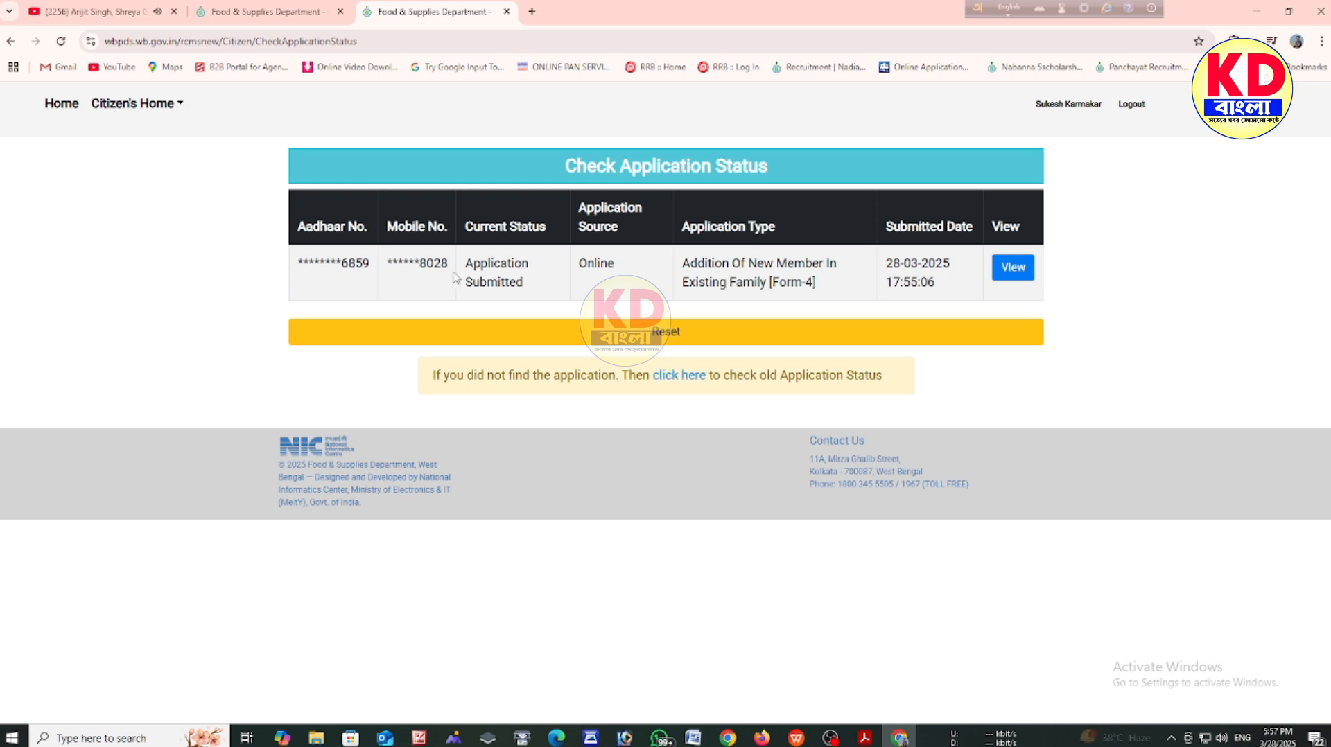
left_click_drag(331, 263, 969, 277)
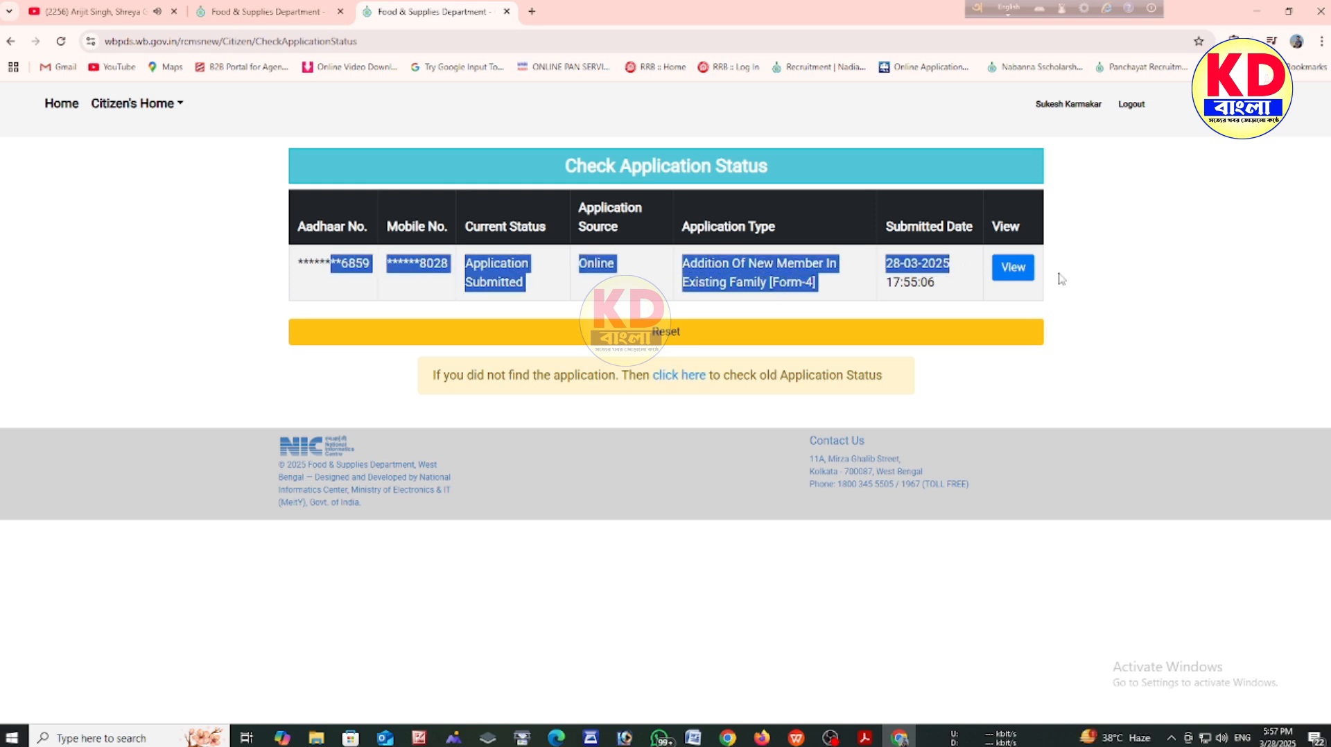
left_click(1012, 267)
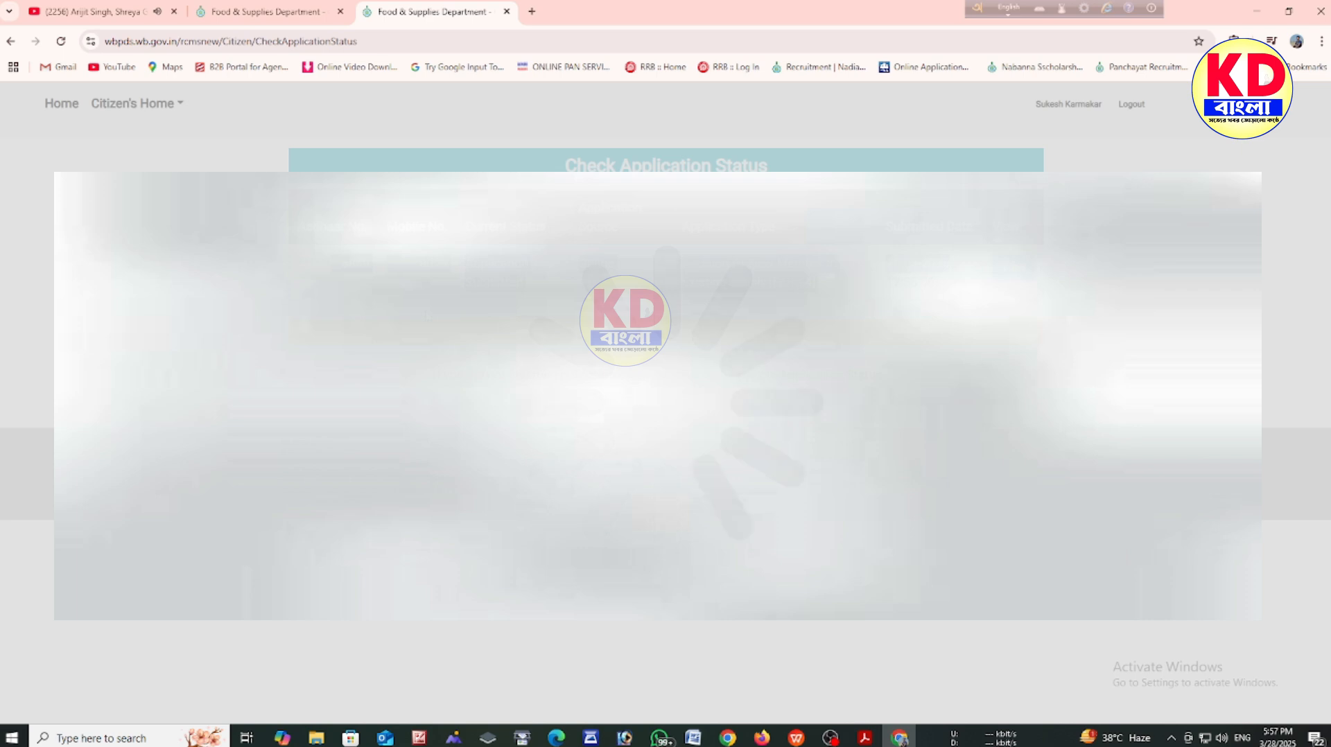
scroll(666, 402, "down", 8)
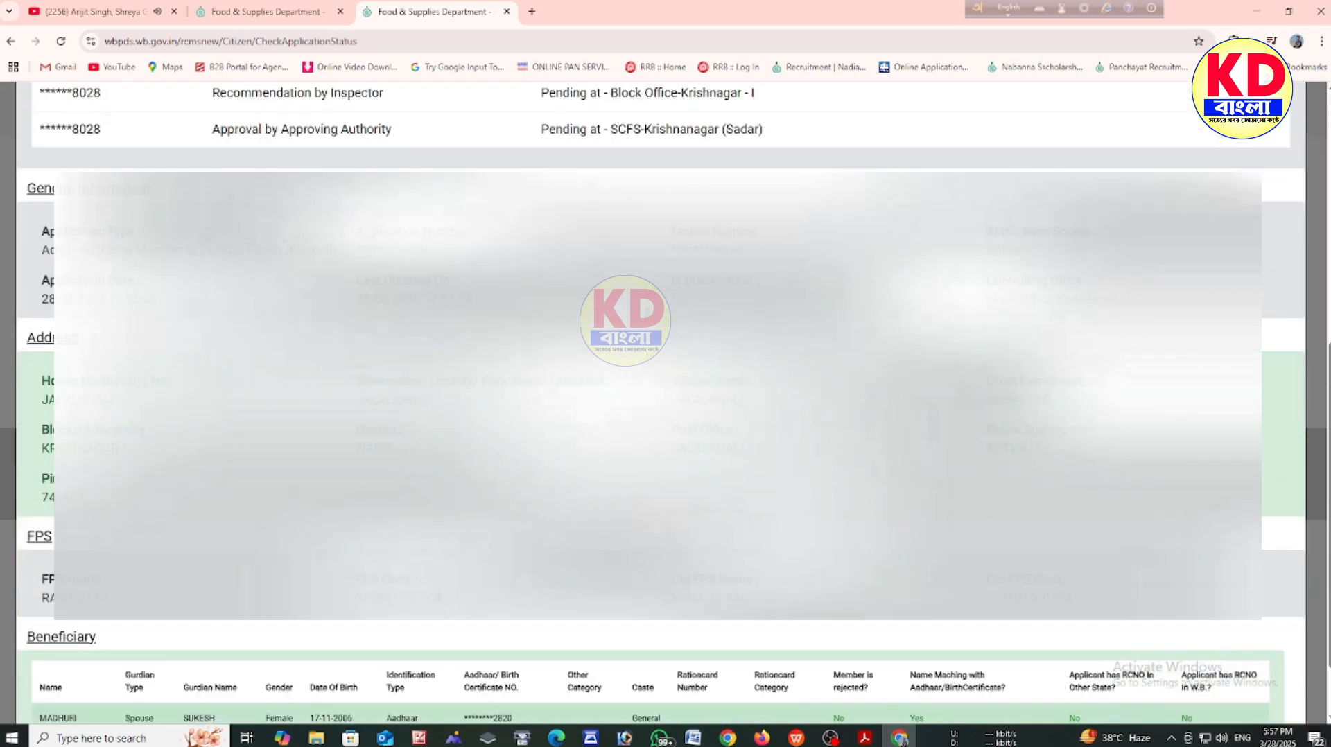
scroll(665, 402, "down", 2)
scroll(665, 402, "up", 8)
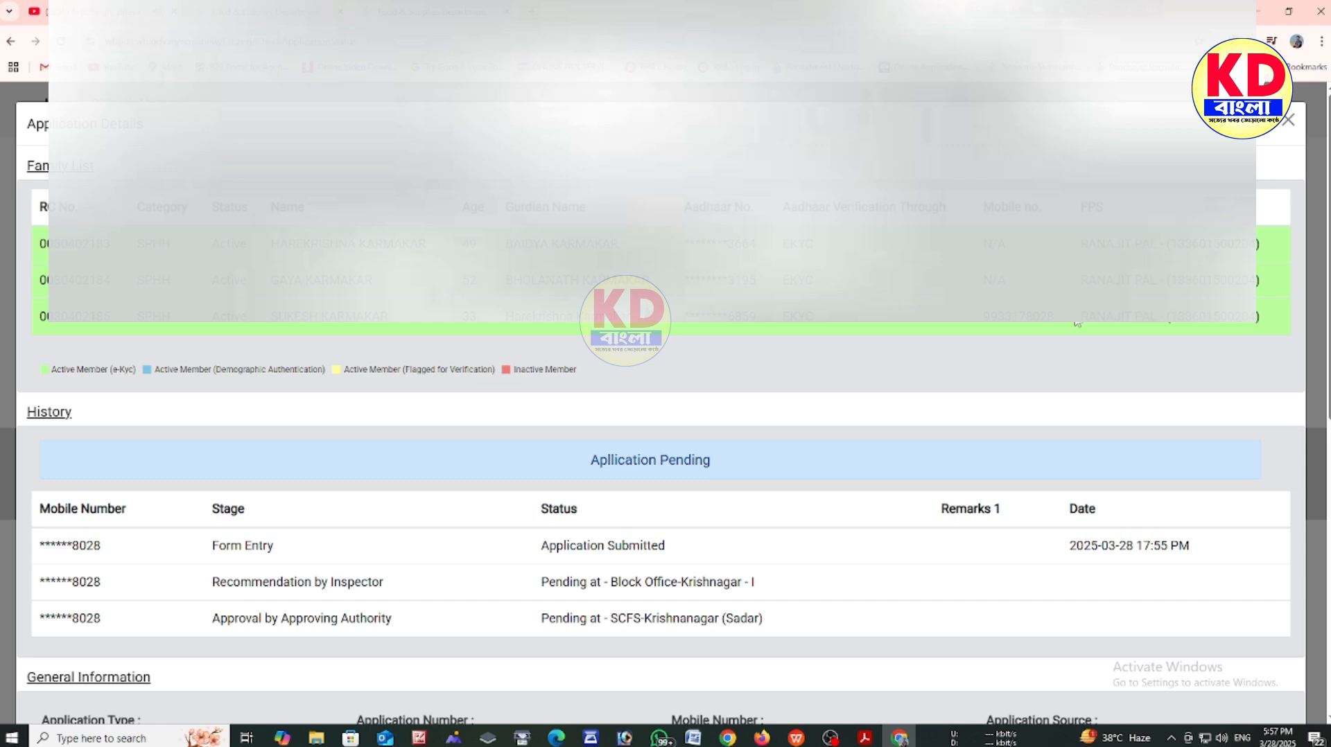
left_click(1287, 121)
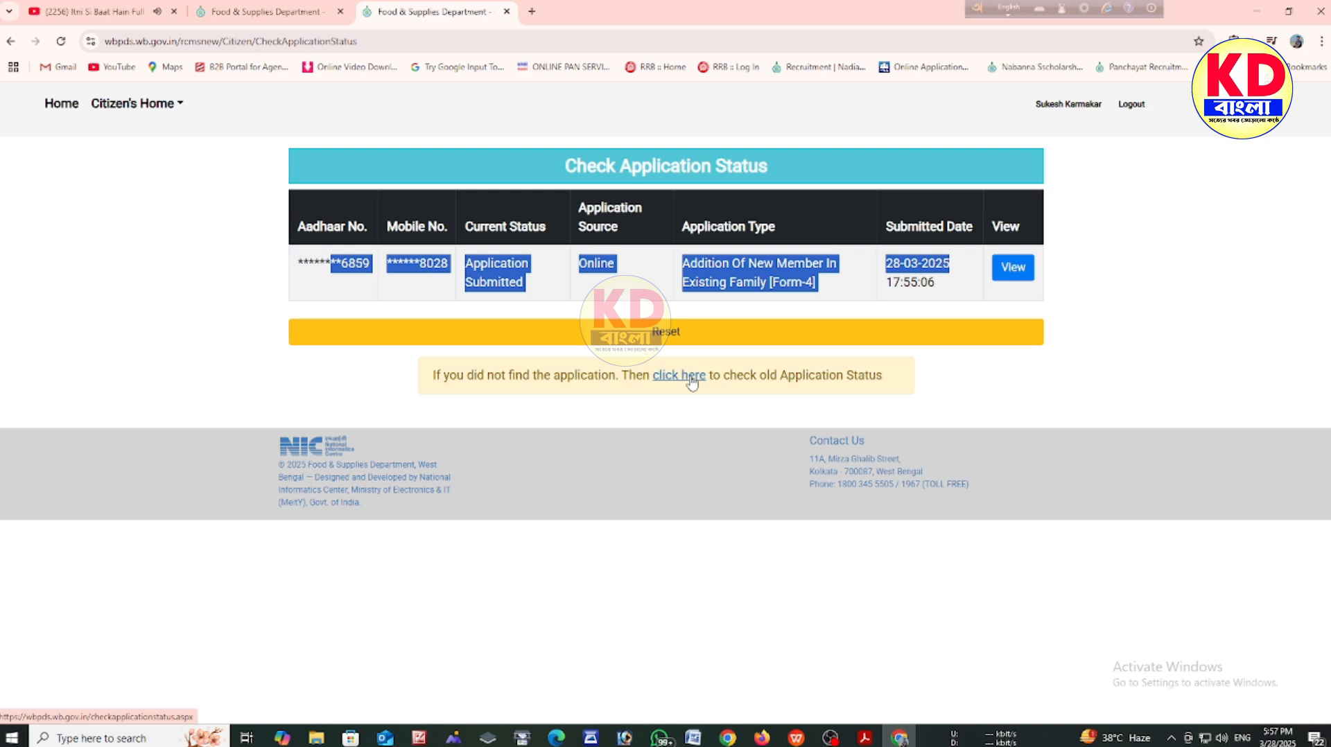
left_click(980, 420)
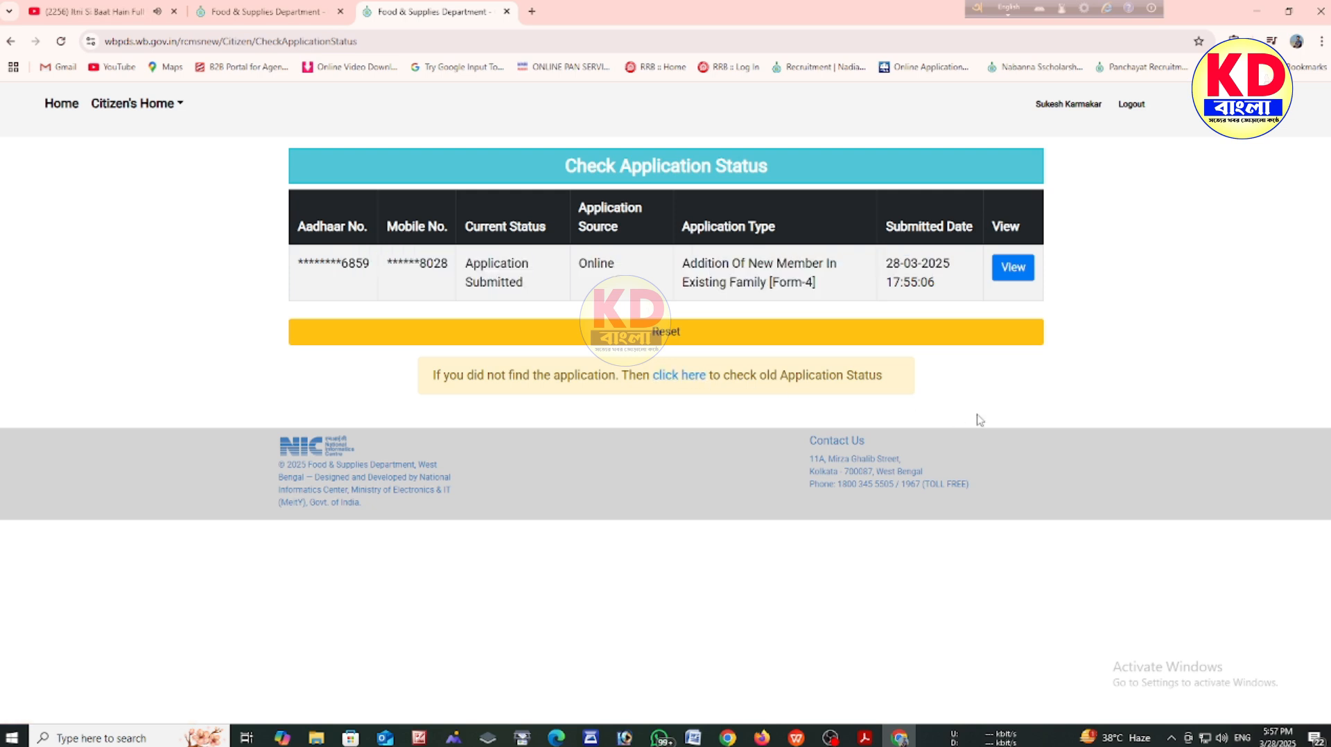